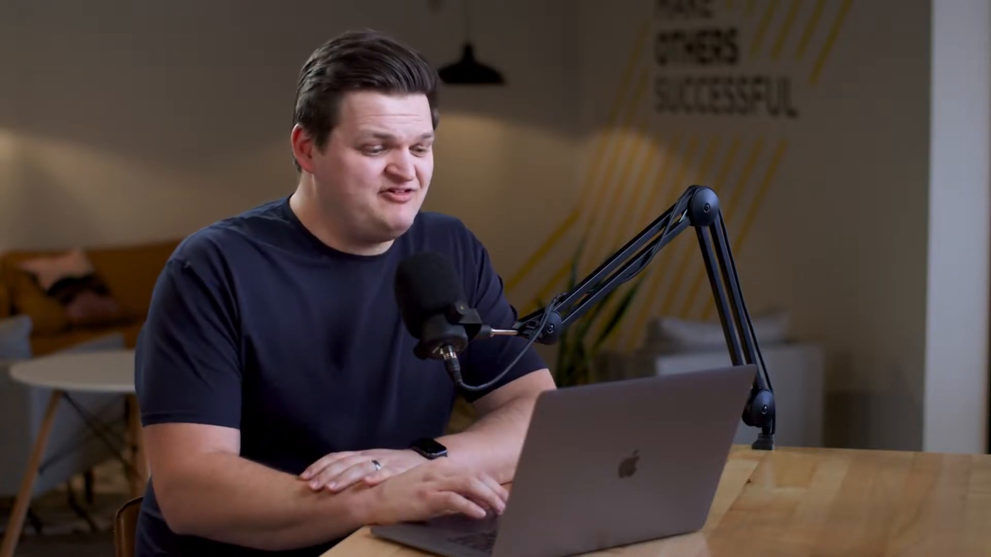
# - Connect the approval template to Office 365 Users, Approvals, Microsoft Teams, Office 365 Outlook and SharePoint, and continue to its setup
pyautogui.click(432, 352)
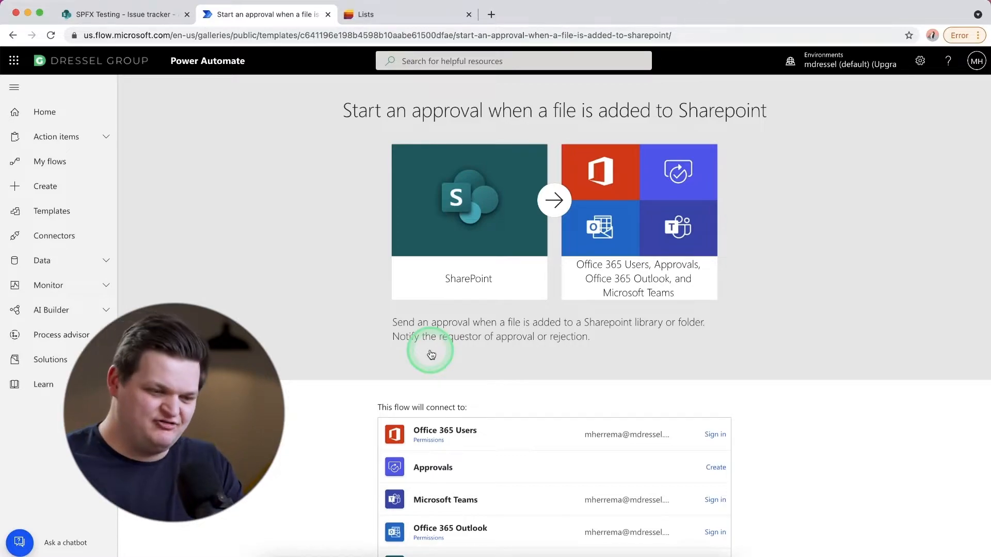
pyautogui.scroll(-1, 432, 354)
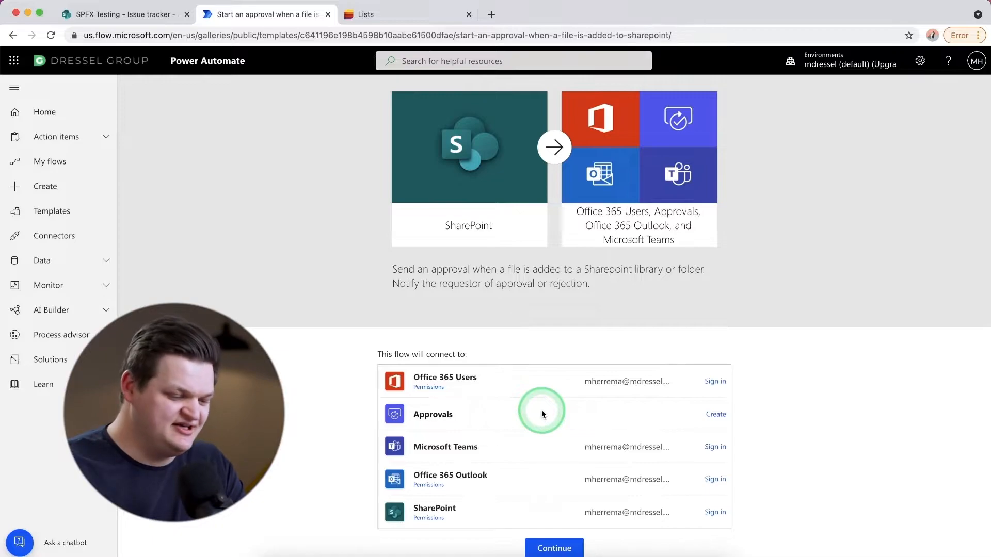
pyautogui.click(715, 382)
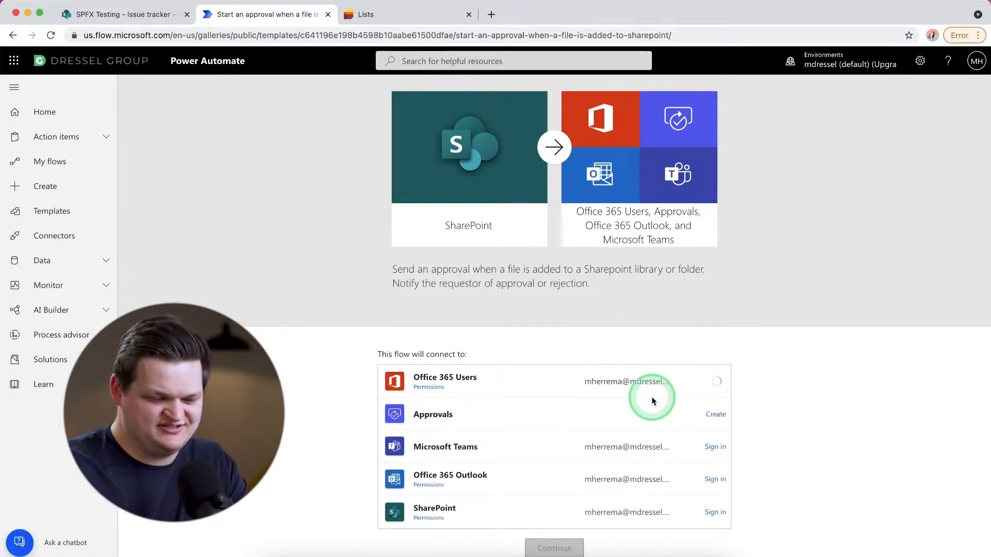
pyautogui.click(716, 415)
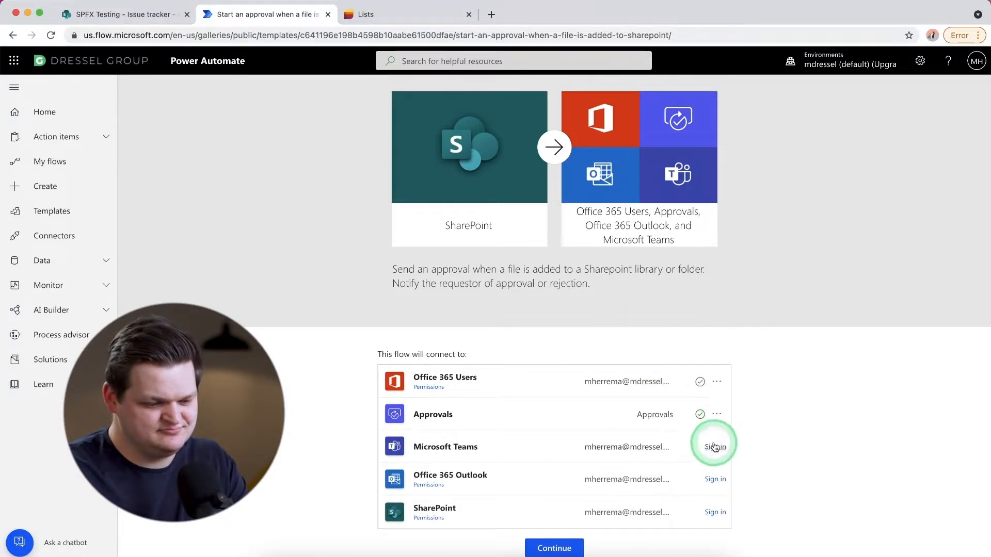
pyautogui.click(715, 447)
pyautogui.click(716, 480)
pyautogui.click(716, 512)
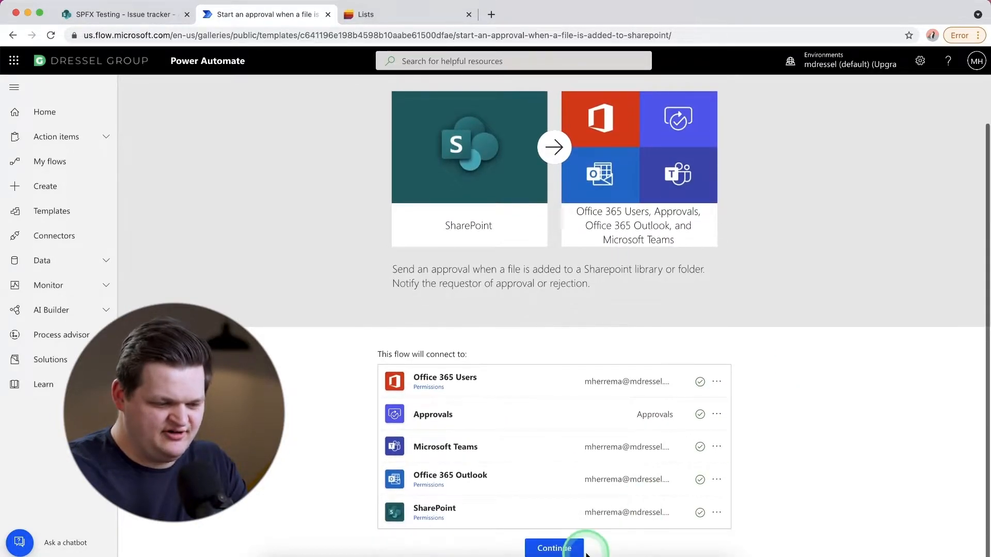
pyautogui.click(554, 549)
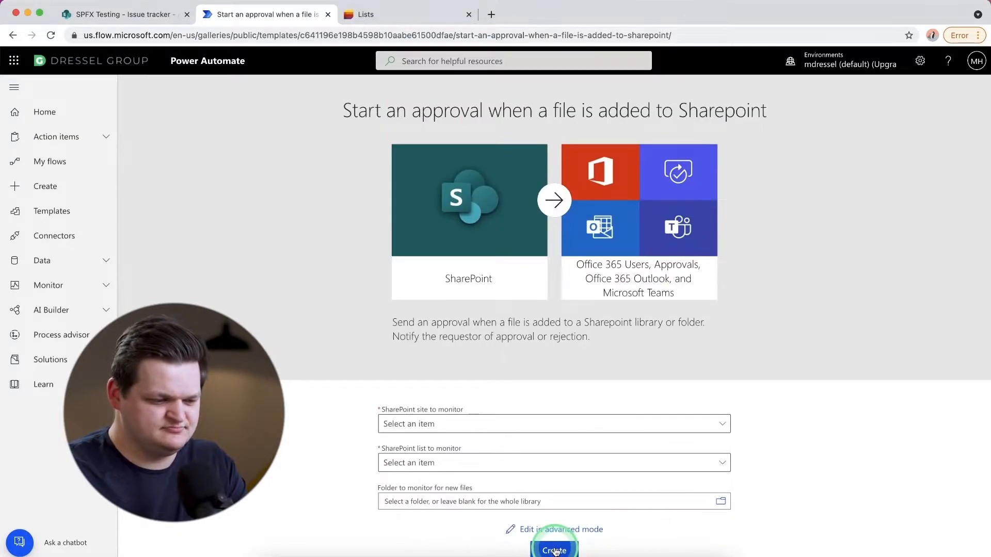
# - Set the SharePoint site to monitor to SPFX Testing and the SharePoint list to monitor to Documents
pyautogui.click(551, 431)
pyautogui.scroll(-1, 557, 410)
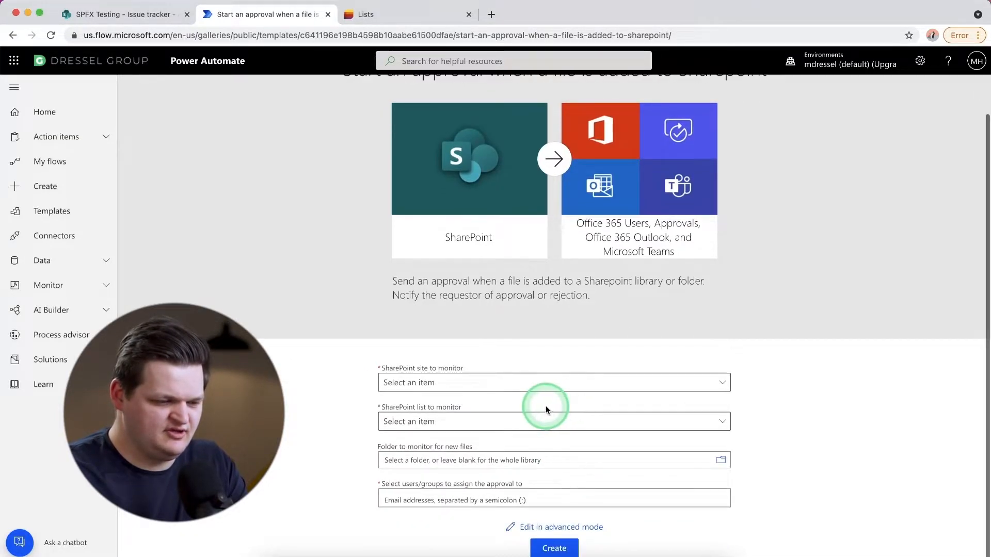
pyautogui.click(482, 384)
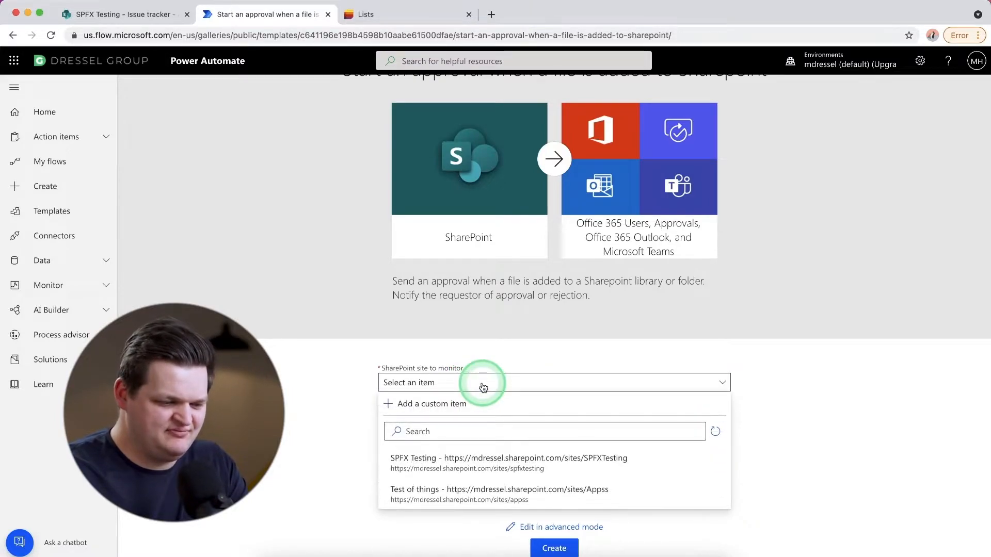
pyautogui.click(511, 462)
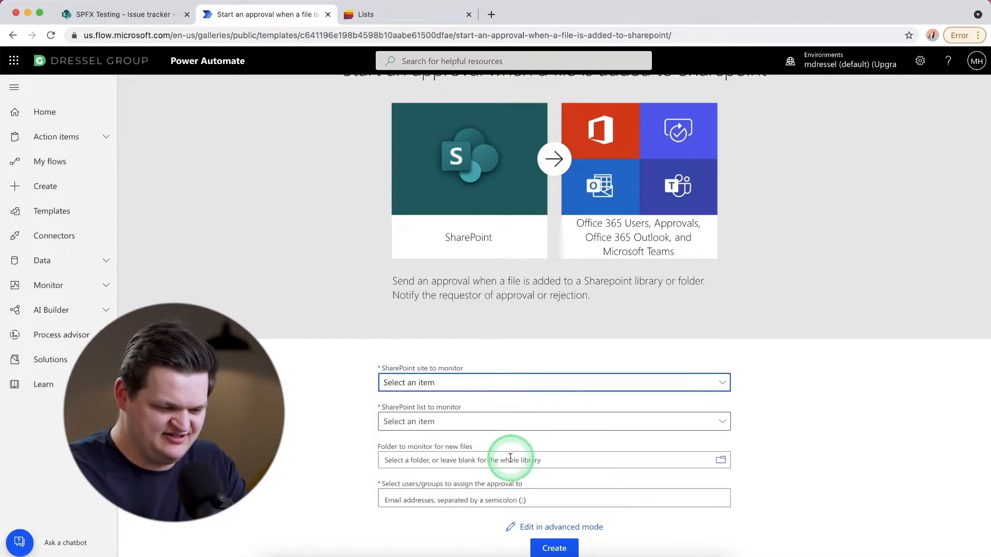
pyautogui.click(444, 422)
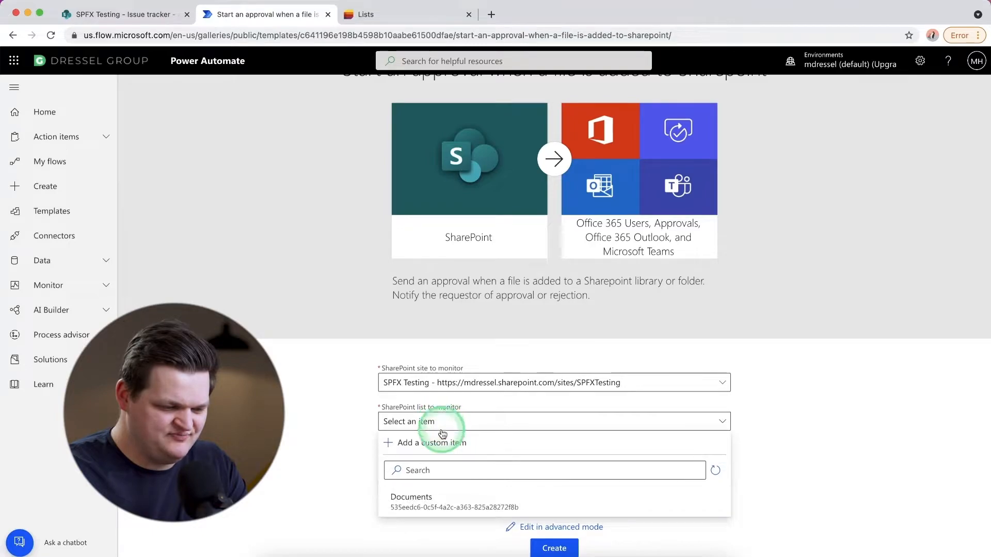
pyautogui.click(455, 507)
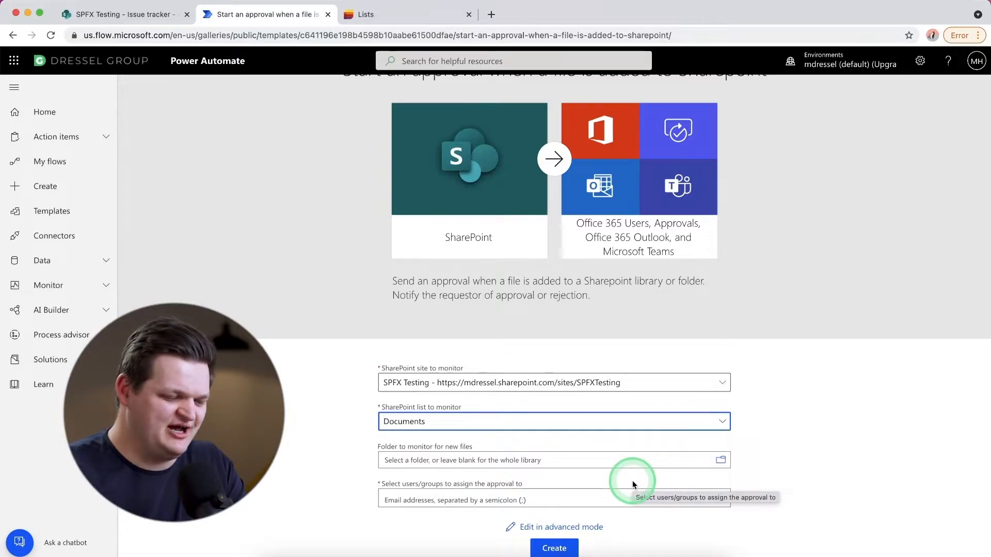
# - Assign the approval to the approver by picking the matching directory account, and create the flow
pyautogui.click(466, 502)
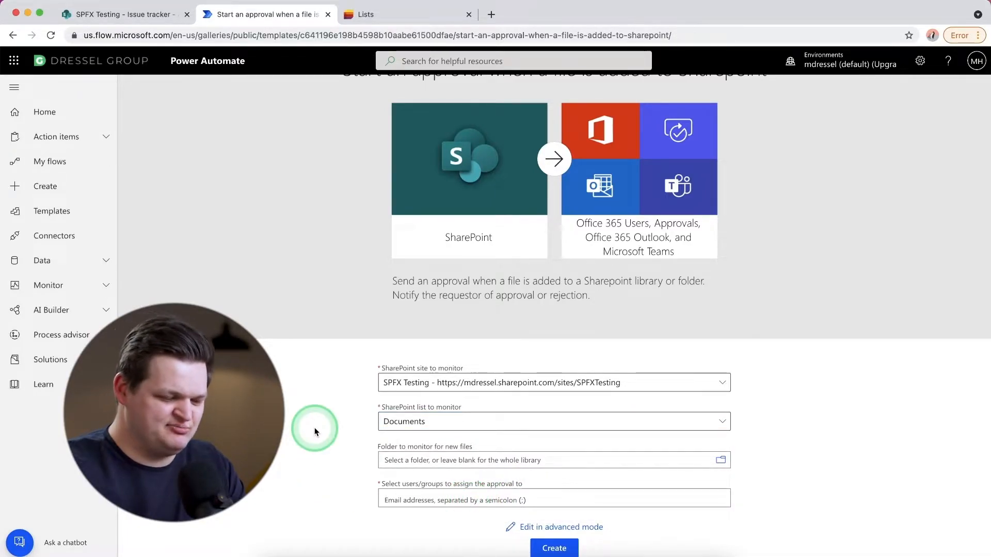
pyautogui.write('matt')
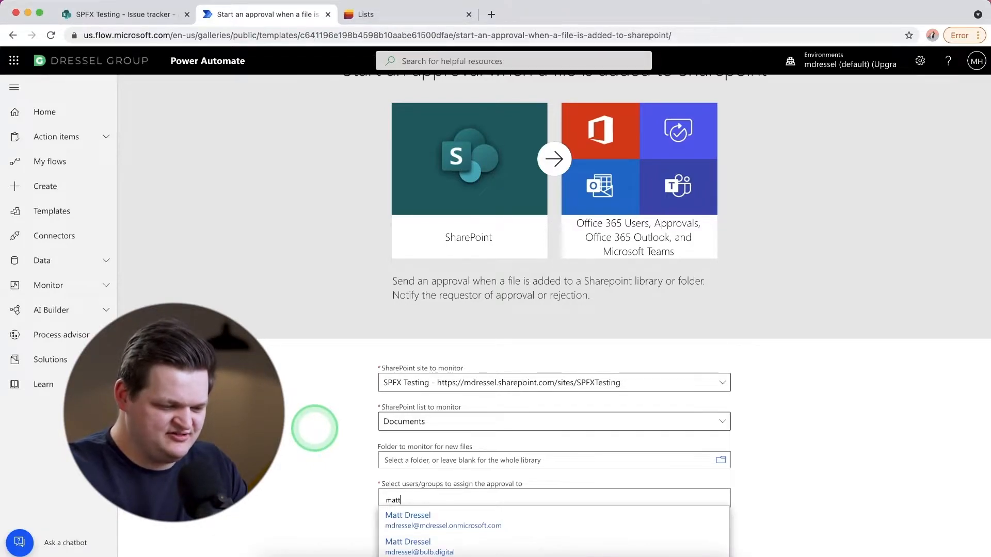
pyautogui.click(413, 521)
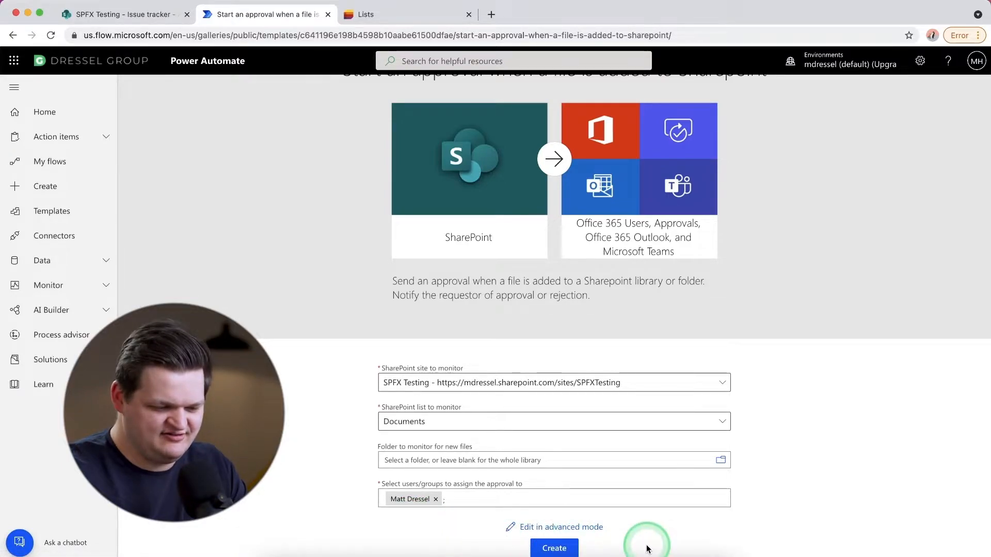
pyautogui.click(562, 550)
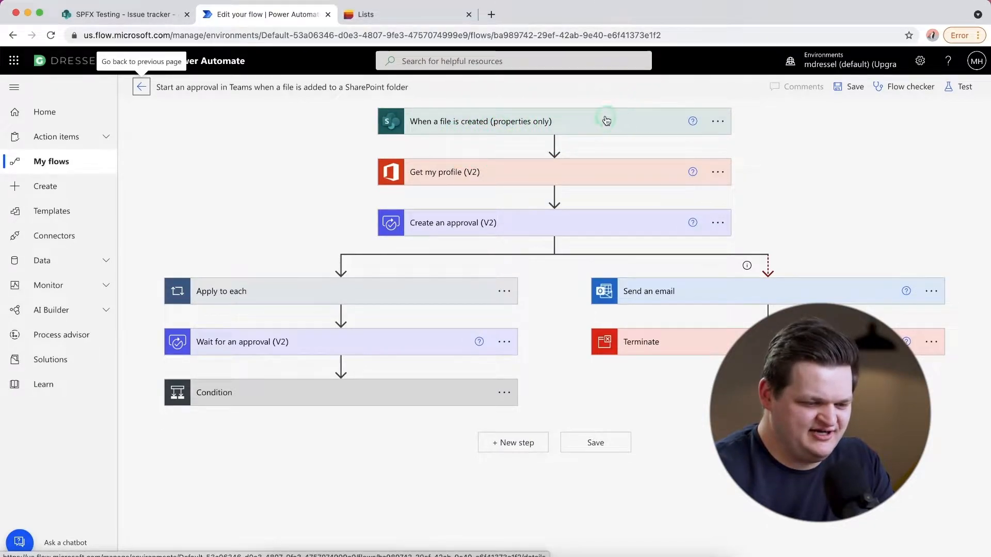
# - Examine the settings of the file-created trigger, the Get my profile (V2) action and the Create an approval (V2) action
pyautogui.click(589, 123)
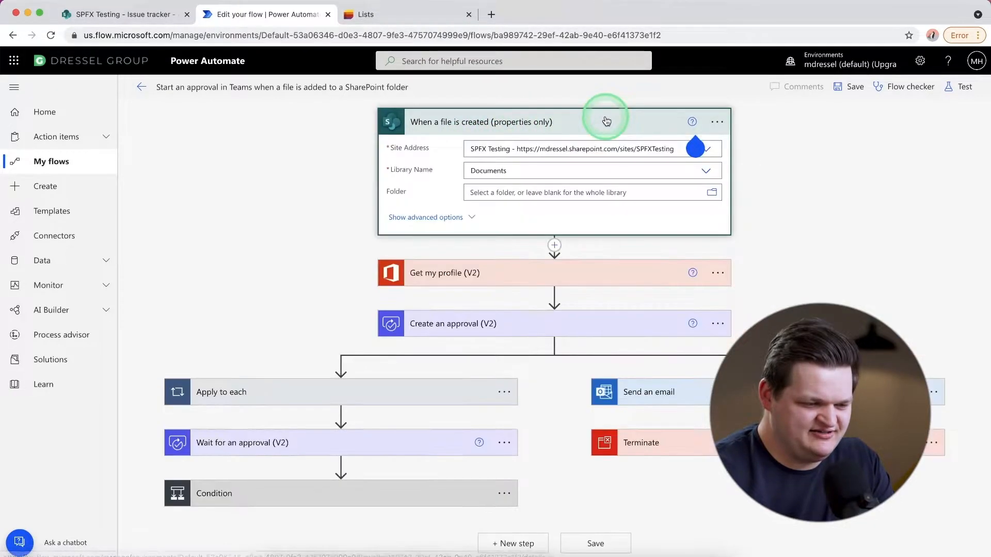
pyautogui.click(575, 125)
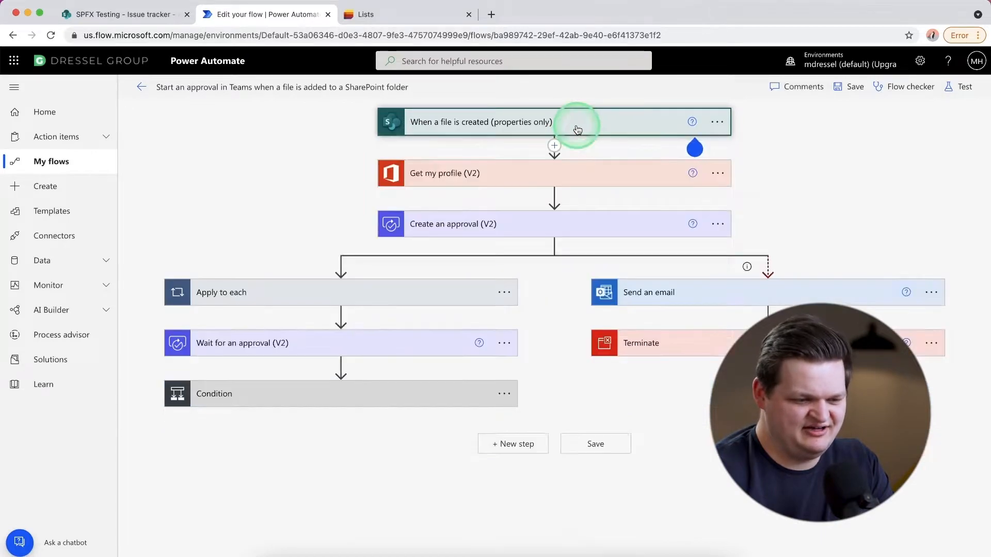
pyautogui.click(603, 173)
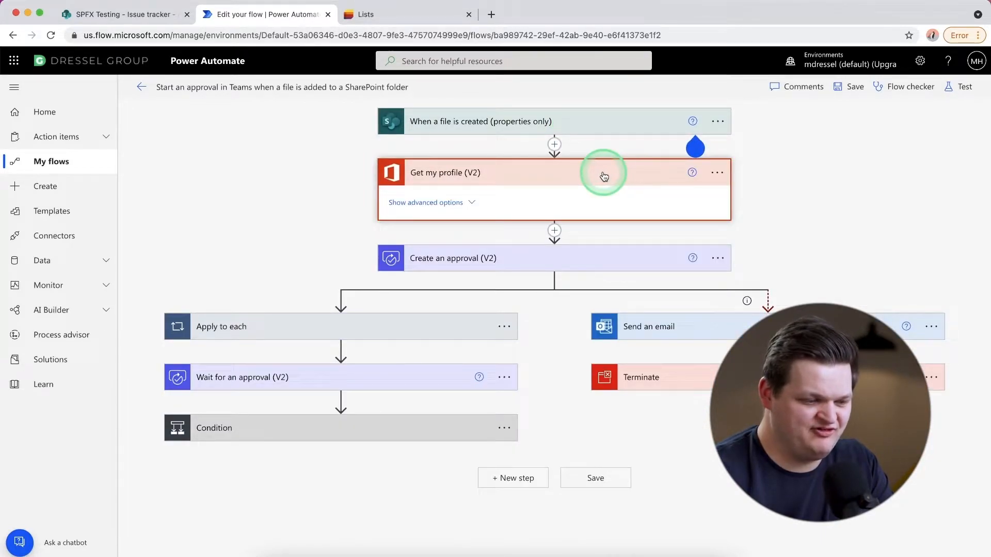
pyautogui.click(604, 176)
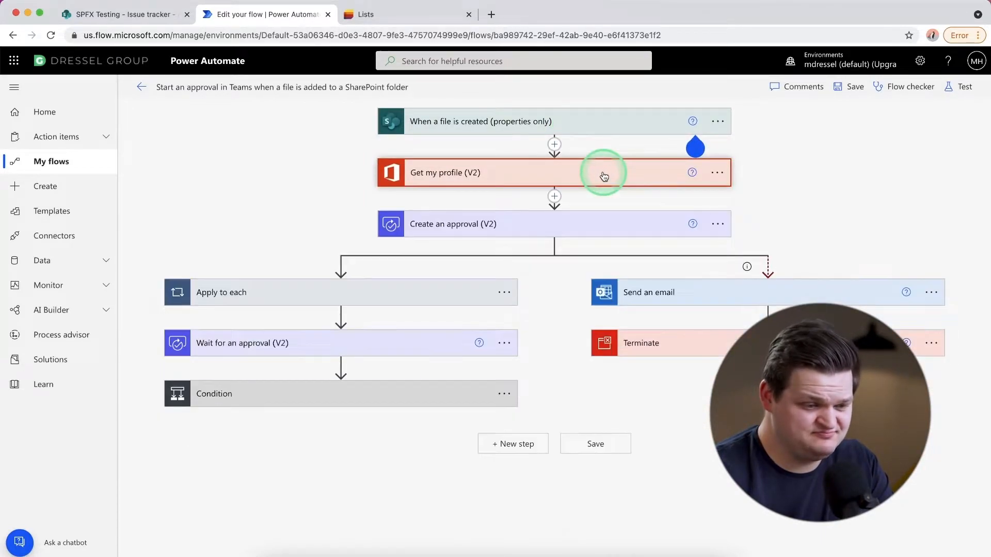
pyautogui.click(606, 229)
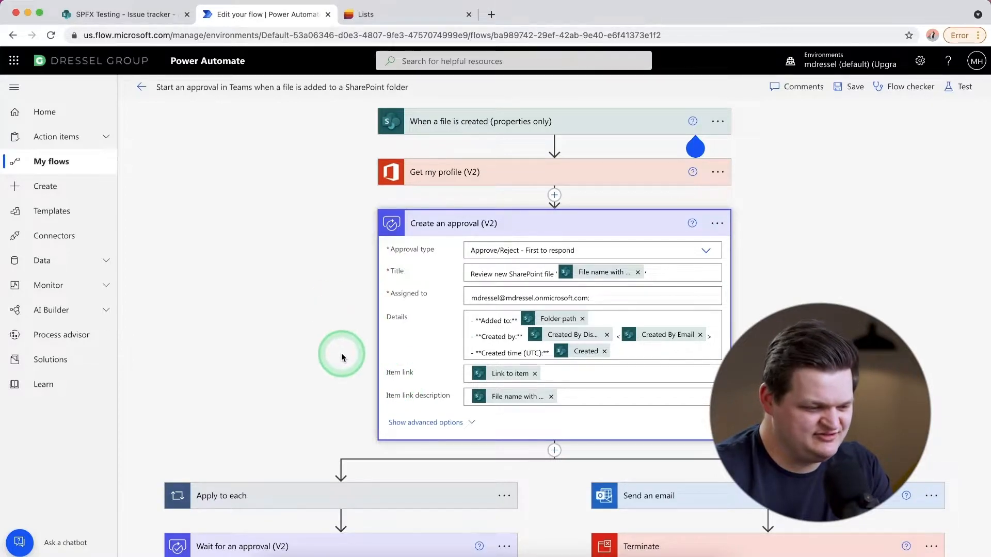
pyautogui.scroll(-2, 333, 357)
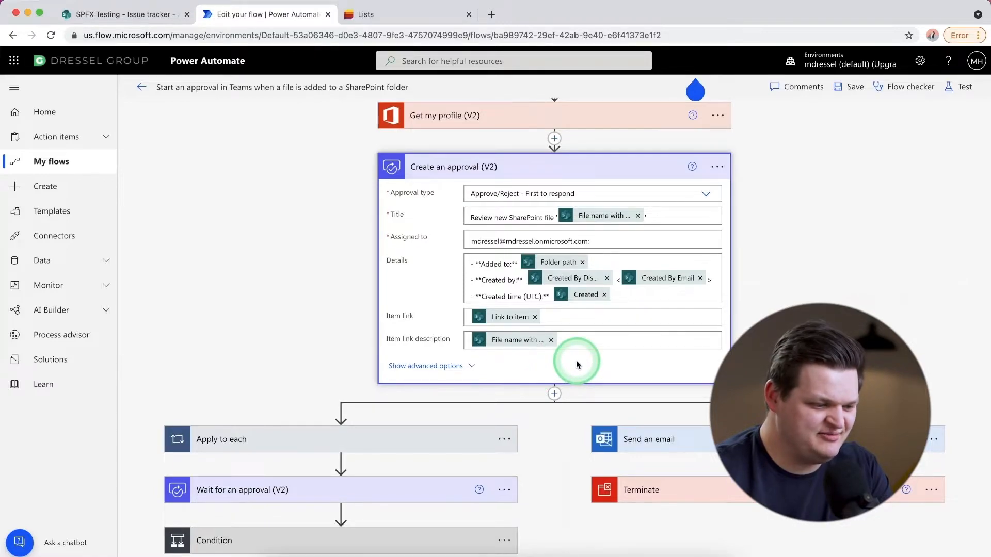
pyautogui.scroll(-1, 576, 364)
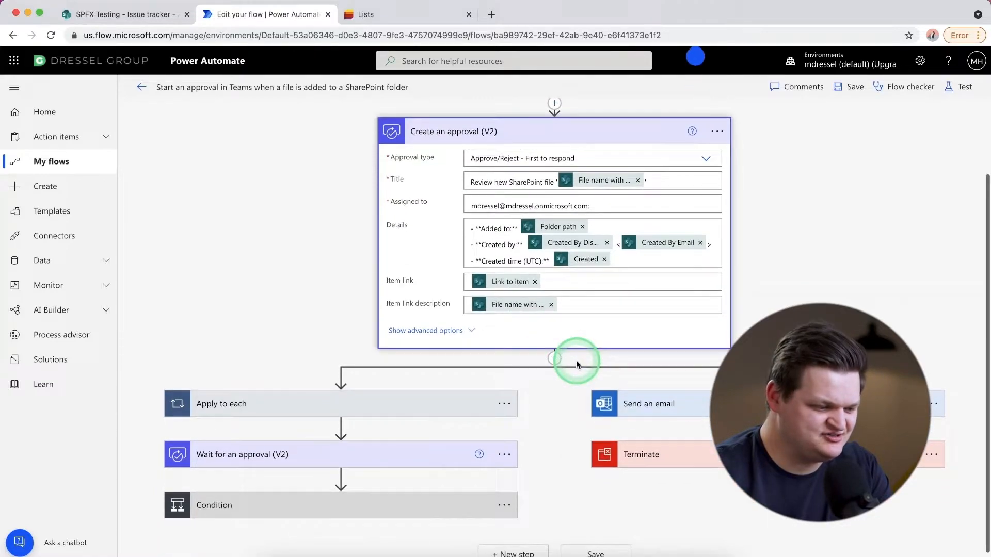
# - Examine the Apply to each loop and the settings of its Post adaptive card in a chat or channel action
pyautogui.click(385, 407)
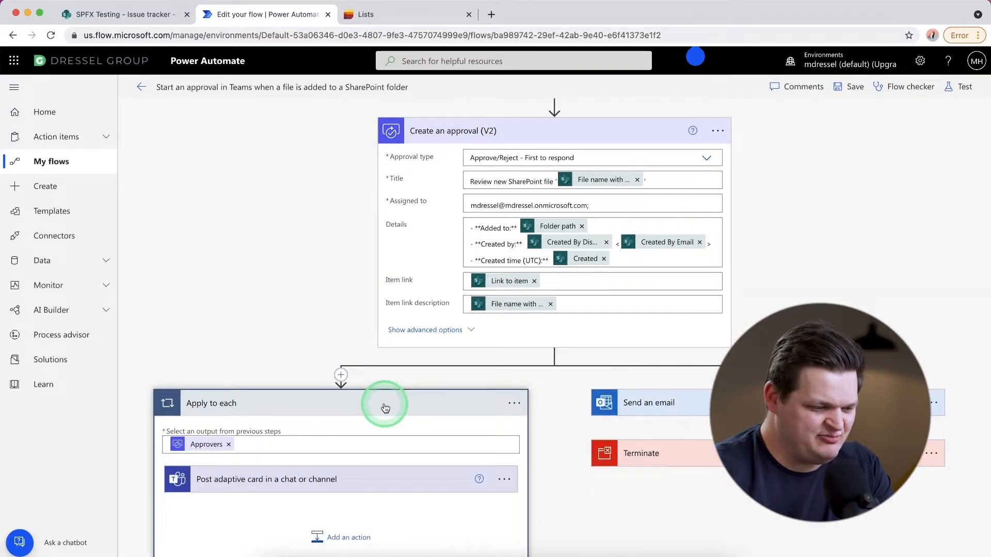
pyautogui.scroll(-2, 385, 408)
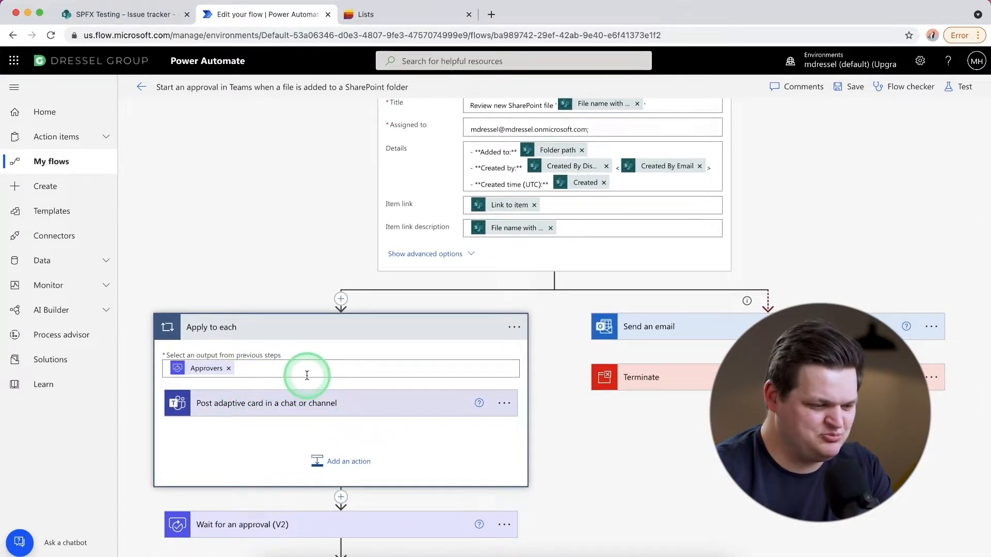
pyautogui.scroll(-1, 309, 375)
pyautogui.click(322, 381)
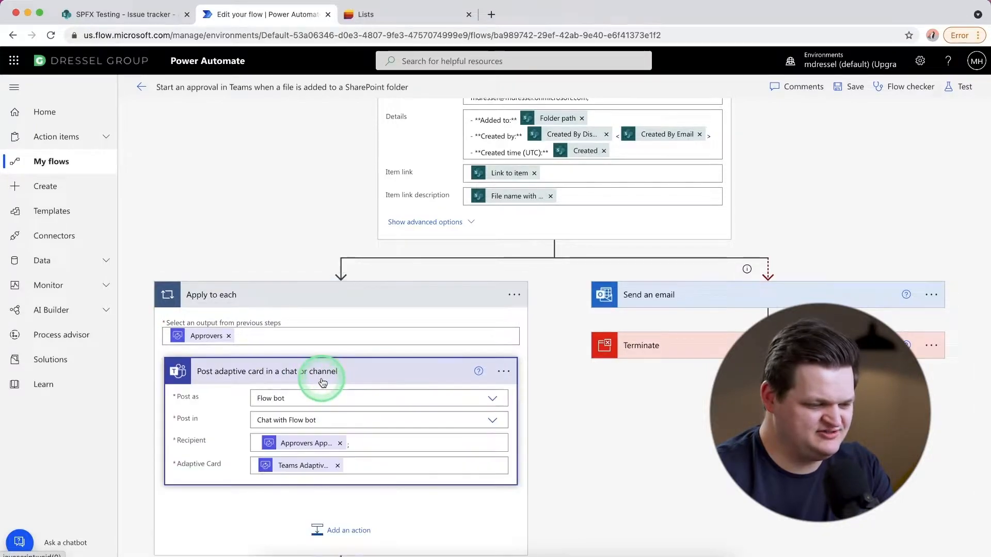
pyautogui.scroll(-1, 322, 381)
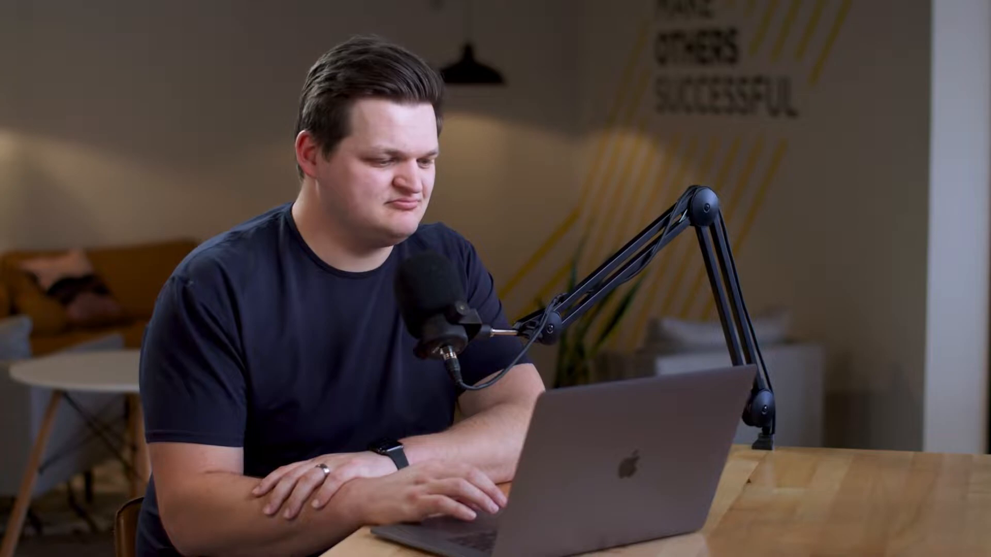
pyautogui.click(312, 399)
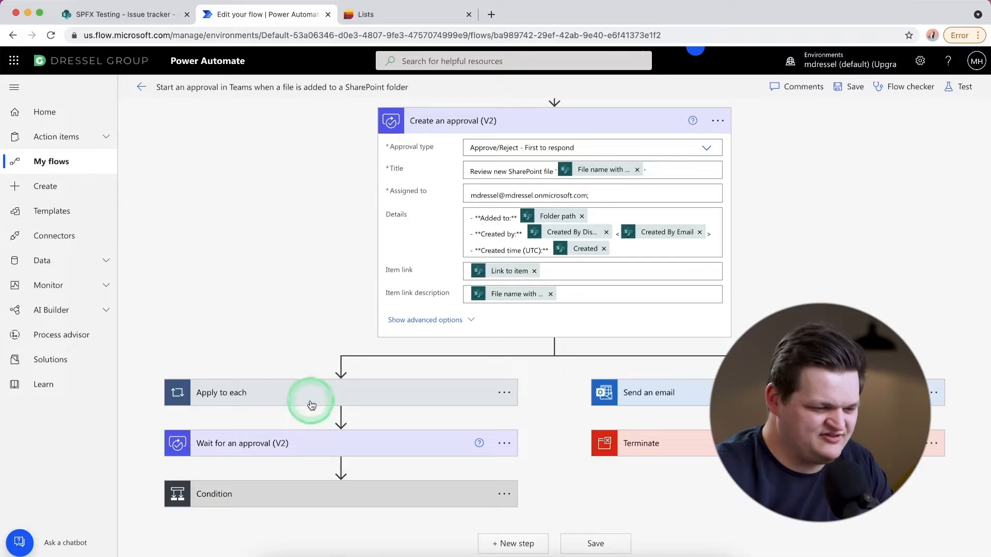
pyautogui.click(314, 342)
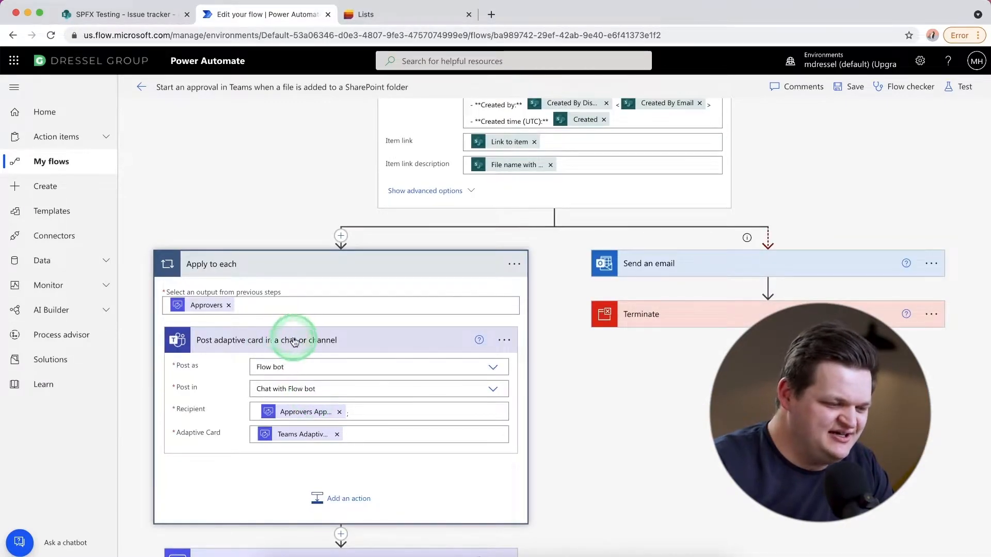
pyautogui.click(375, 278)
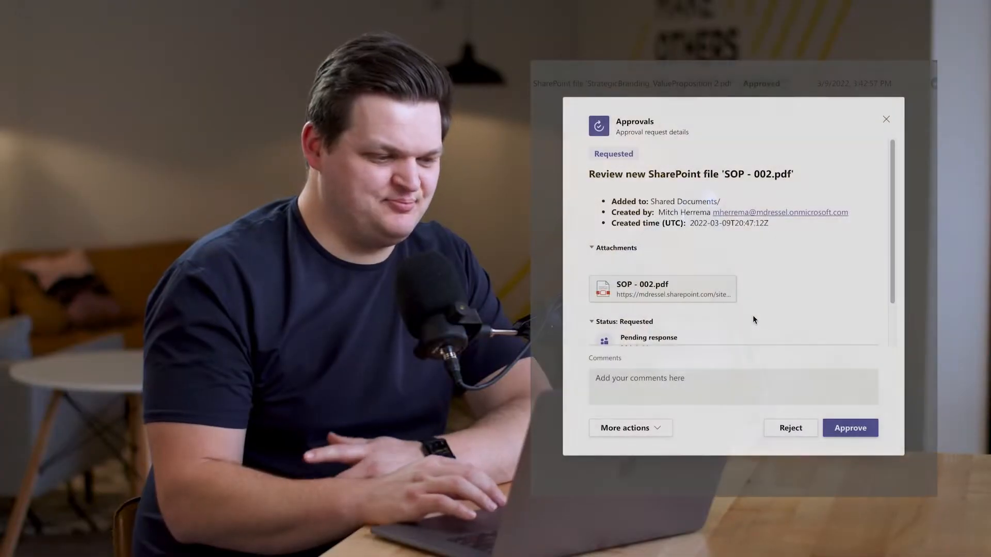
# - Review the Teams approval request for the SharePoint file SOP - 002.pdf and approve it without a comment
pyautogui.scroll(-2, 752, 319)
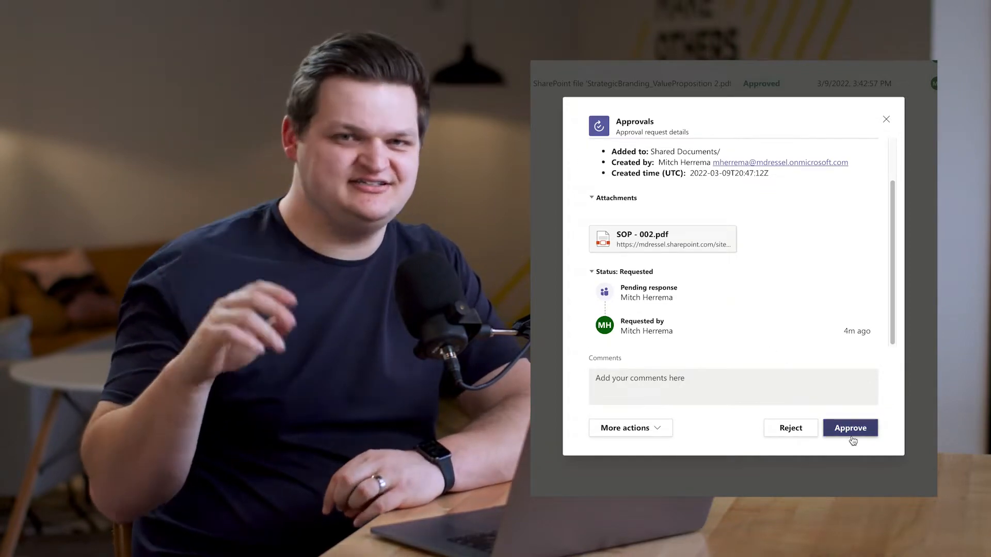
pyautogui.click(853, 428)
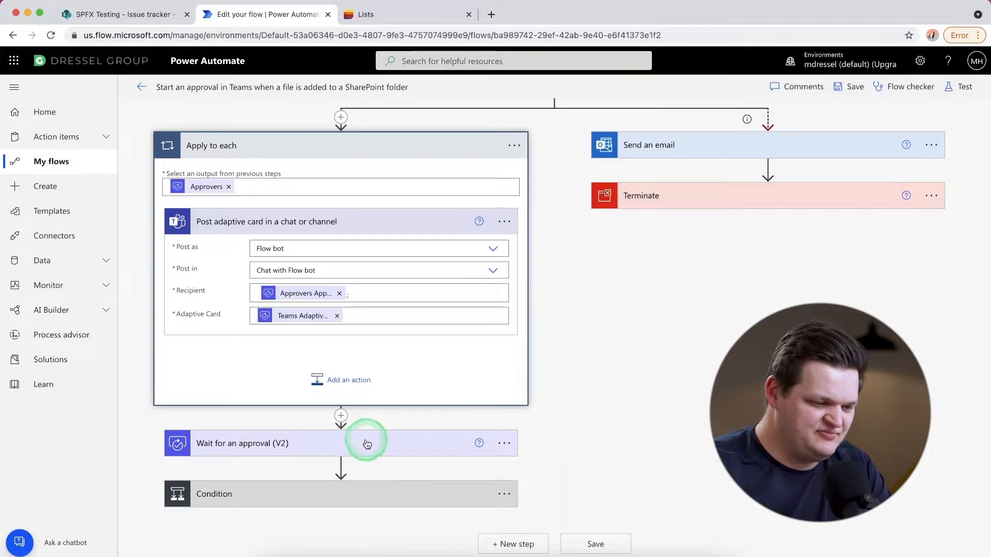
# - Examine the Wait for an approval (V2) action and the Condition with its yes and no branches in Power Automate
pyautogui.click(367, 444)
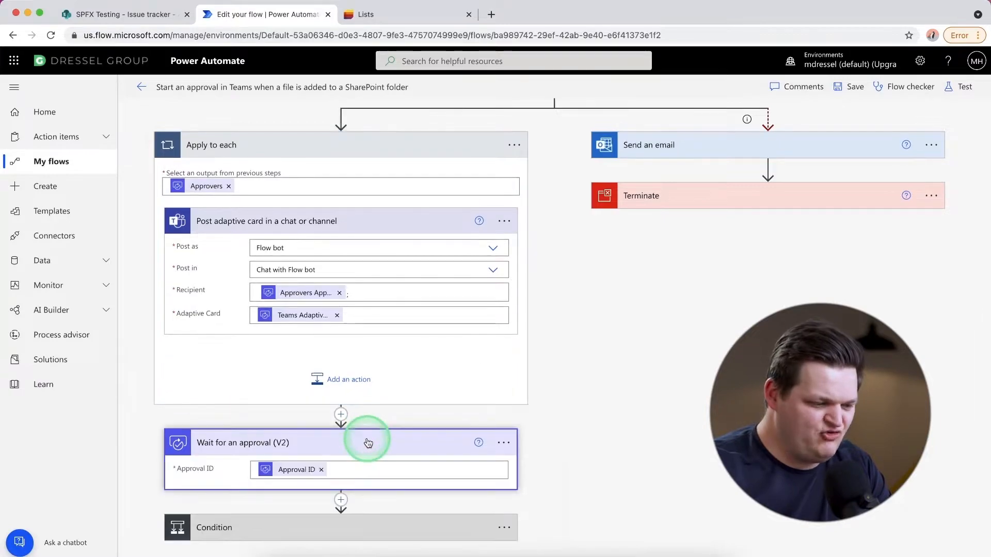
pyautogui.scroll(-1, 369, 440)
pyautogui.click(335, 436)
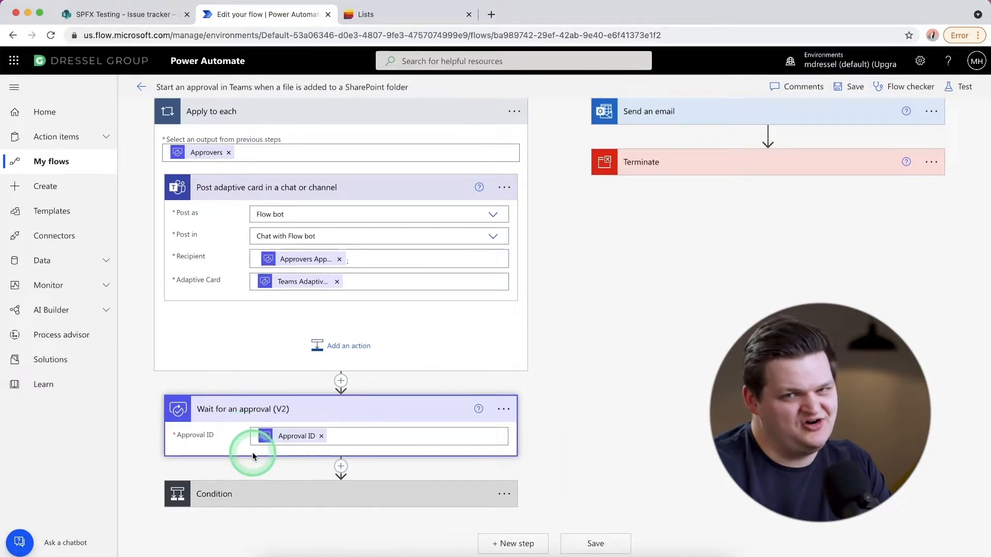
pyautogui.click(269, 497)
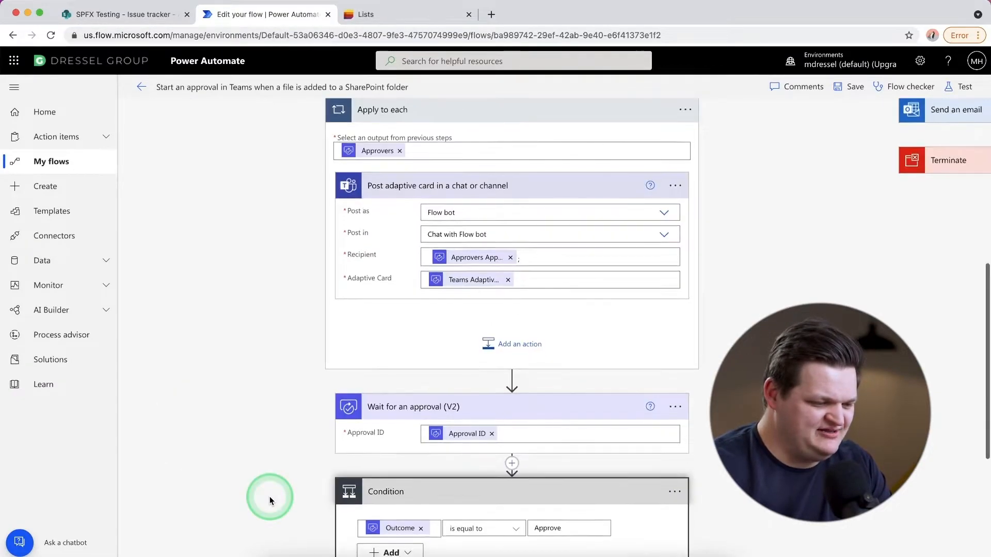
pyautogui.scroll(3, 270, 497)
pyautogui.scroll(-6, 269, 497)
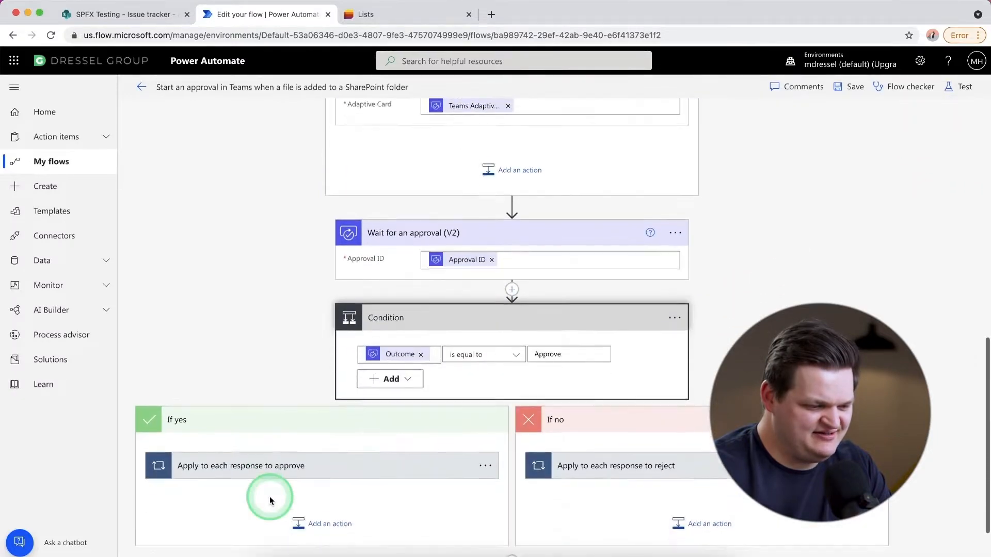
# - Examine the response loops in the Condition's yes and no branches and the settings of the Inform requestor of approval action
pyautogui.click(301, 423)
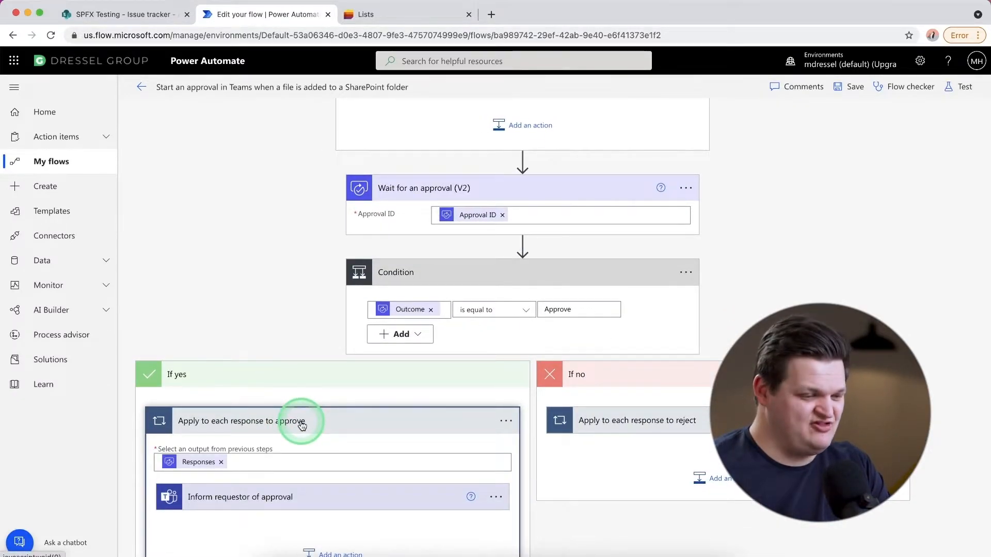
pyautogui.scroll(-2, 302, 425)
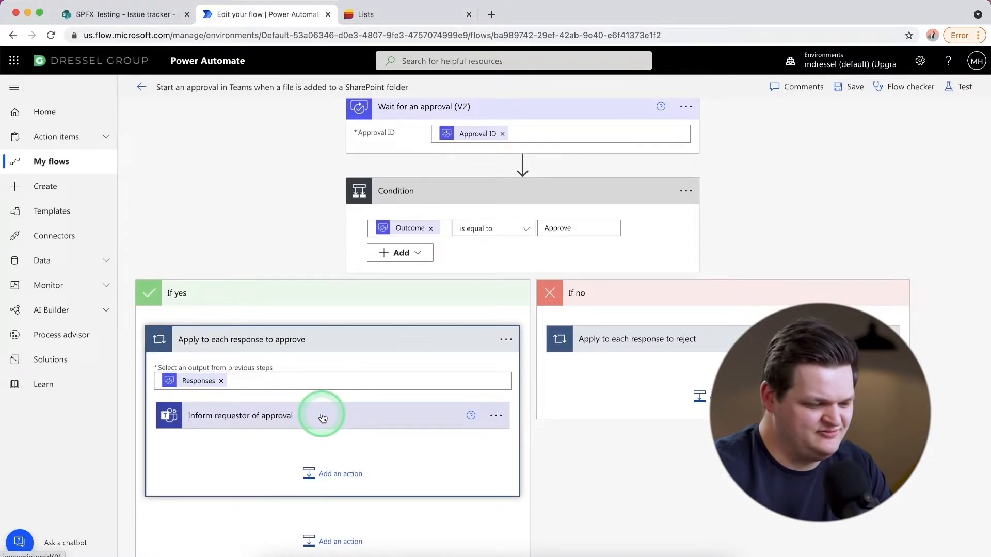
pyautogui.click(322, 420)
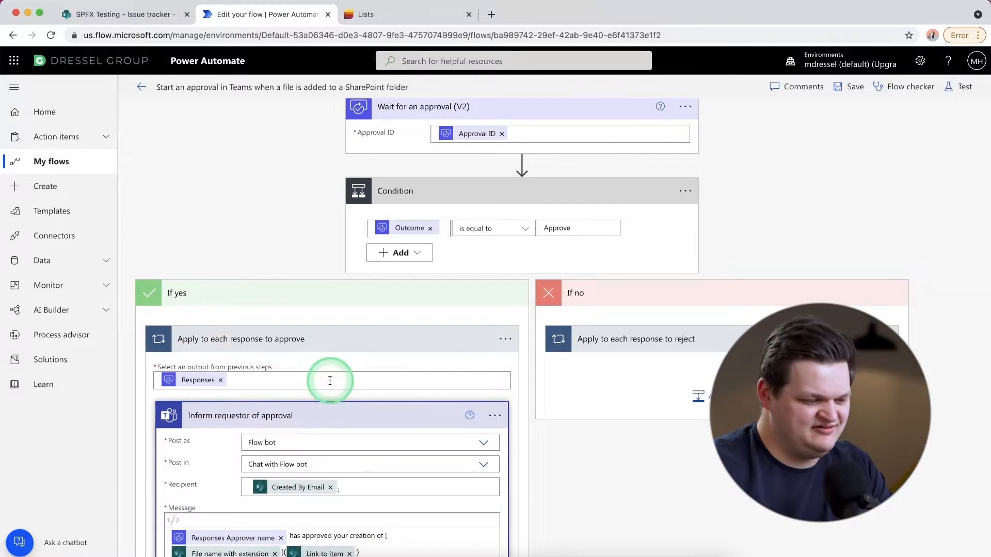
pyautogui.scroll(-2, 330, 380)
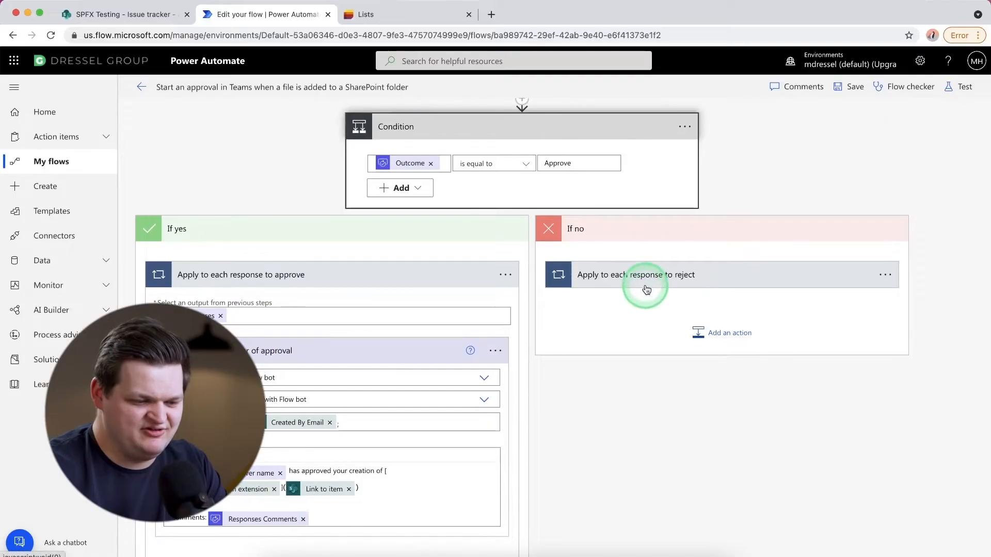
pyautogui.click(646, 288)
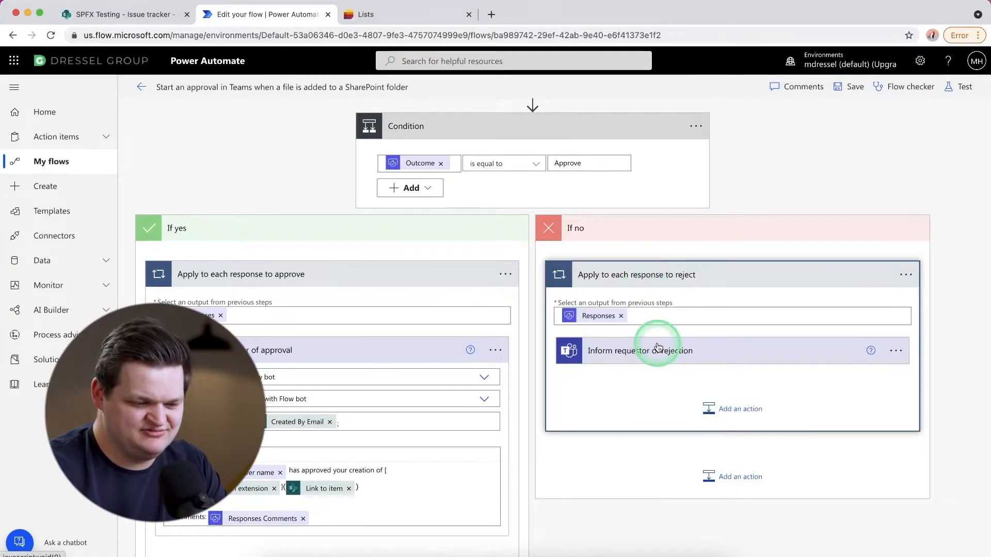
# - Examine the failure branch after Create an approval (V2), including the recipient, subject and body of its Send an email action
pyautogui.scroll(10, 658, 347)
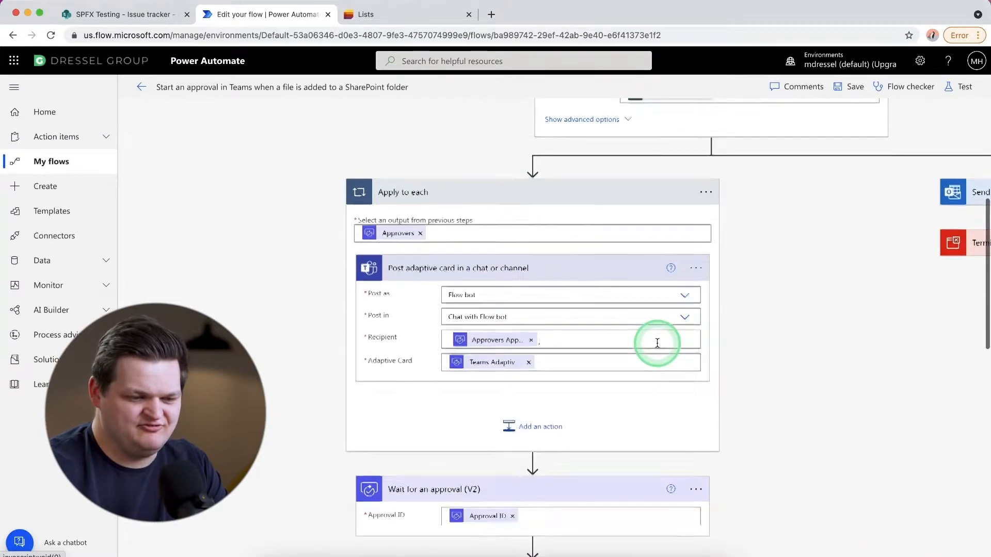
pyautogui.scroll(3, 658, 343)
pyautogui.hscroll(6, 658, 343)
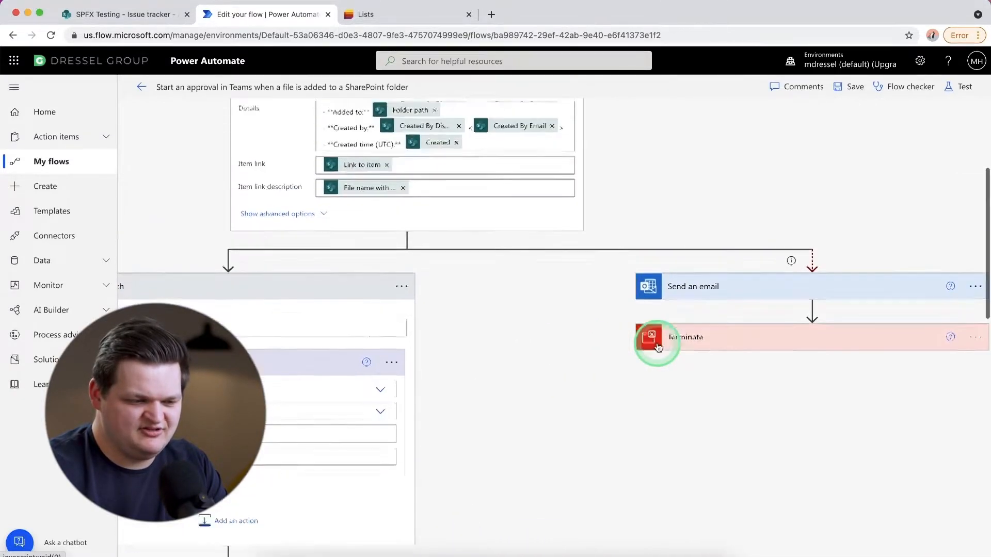
pyautogui.scroll(4, 657, 343)
pyautogui.scroll(-2, 657, 343)
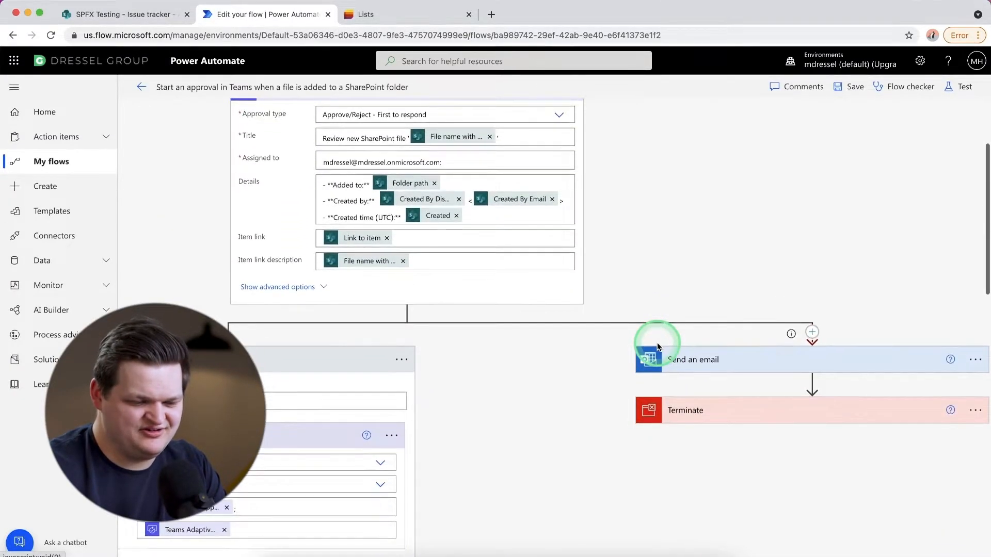
pyautogui.click(773, 371)
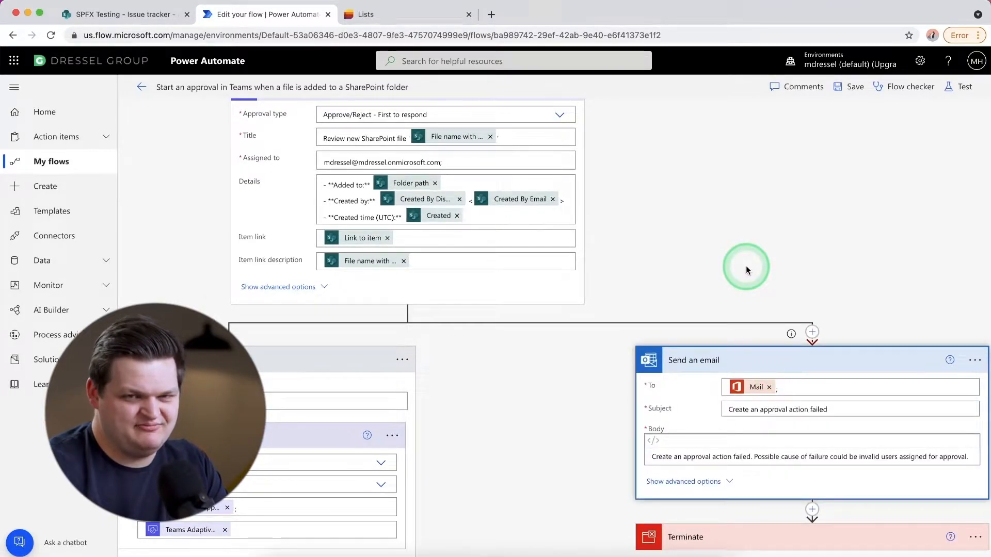
pyautogui.click(756, 362)
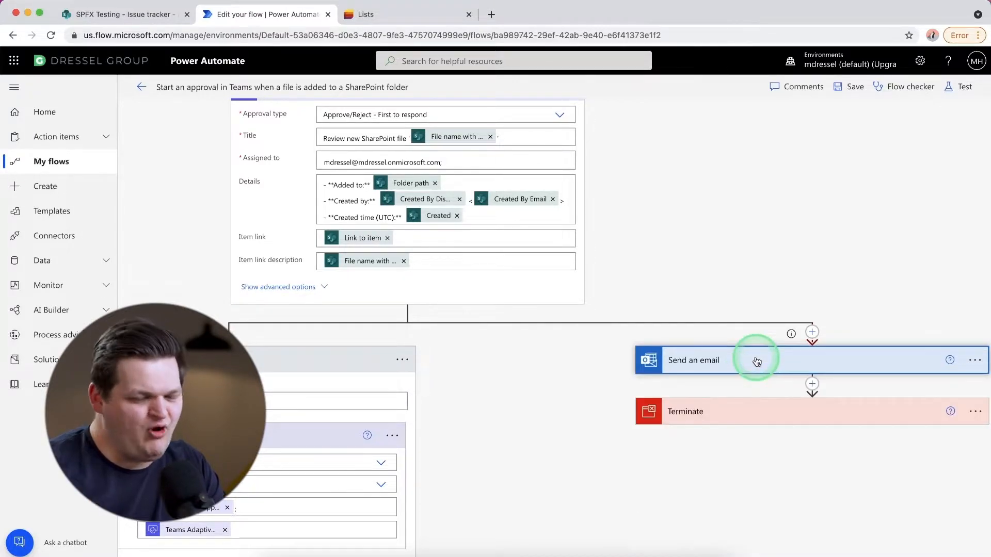
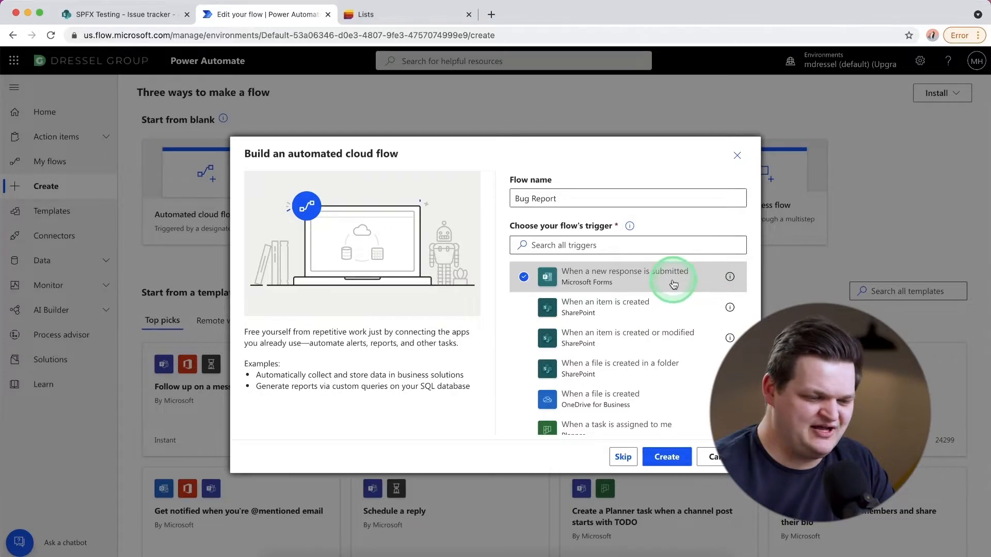
# - Create the Bug Report flow with the Microsoft Forms trigger When a new response is submitted and set its form to Website Bug Report
pyautogui.click(665, 461)
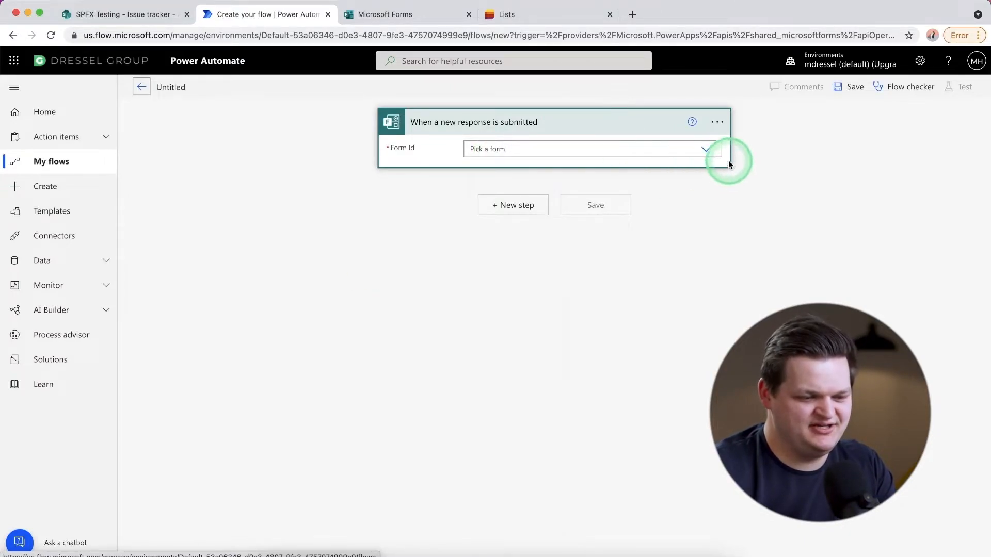
pyautogui.click(705, 148)
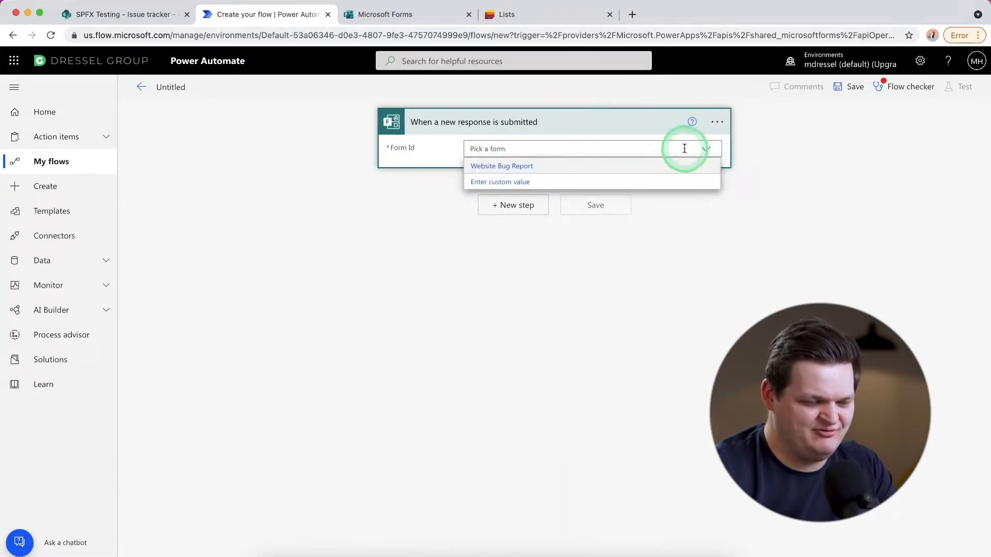
pyautogui.click(527, 168)
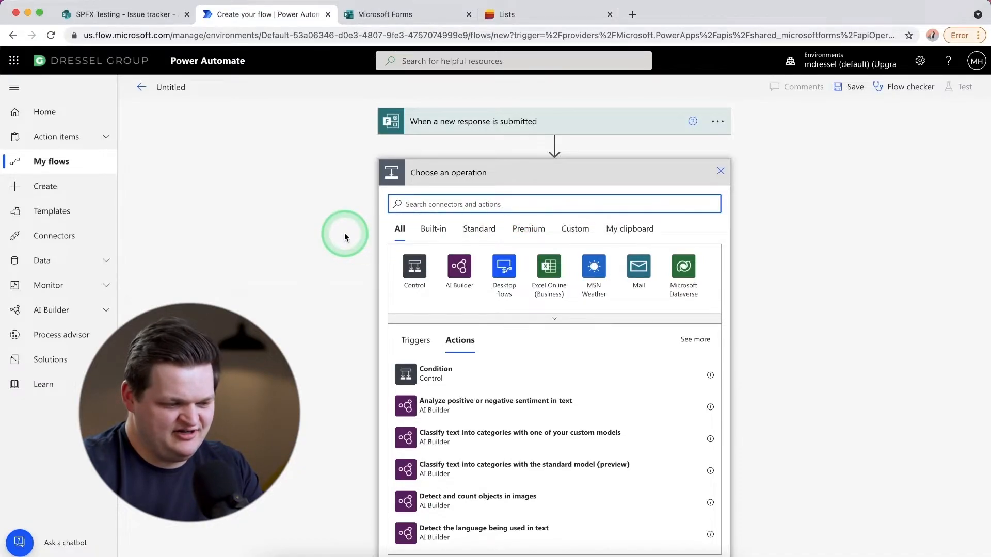
# - Search the operations for "list" and add the SharePoint Create item action after the trigger
pyautogui.click(490, 207)
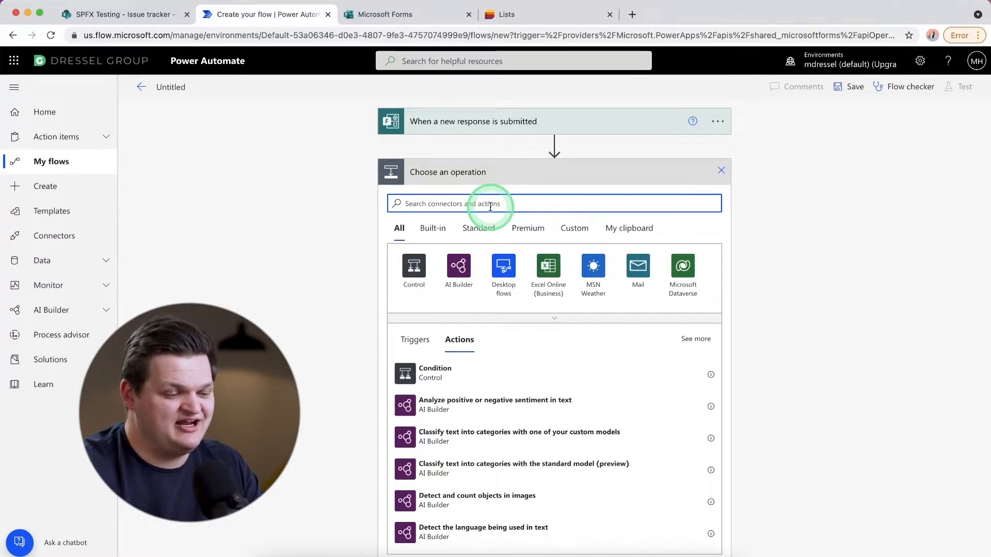
pyautogui.write('list')
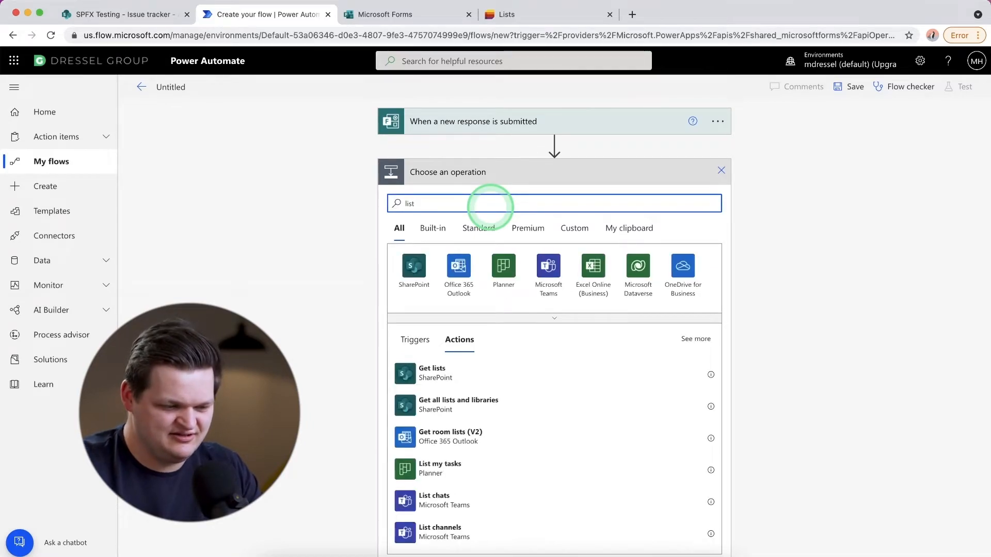
pyautogui.scroll(-2, 514, 226)
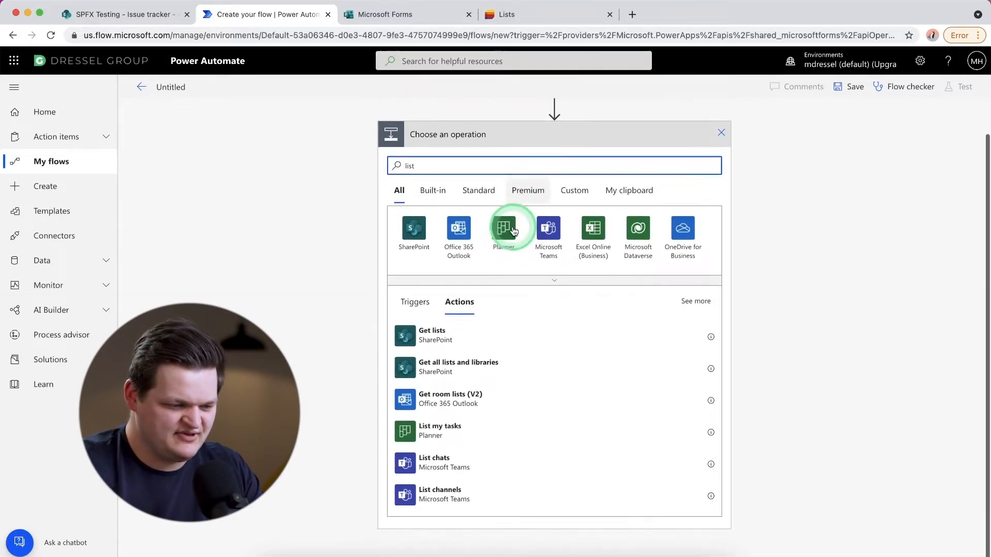
pyautogui.scroll(-4, 522, 394)
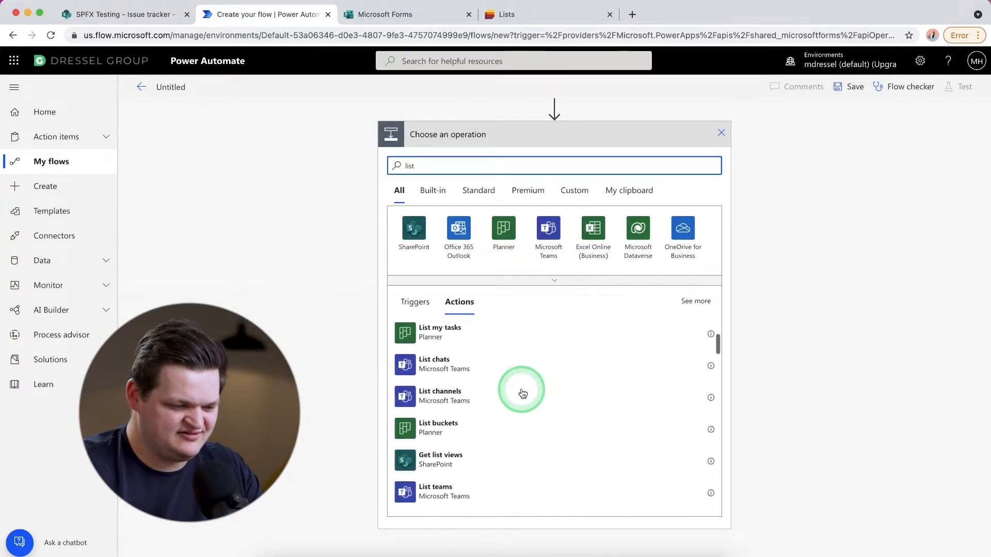
pyautogui.scroll(-5, 523, 394)
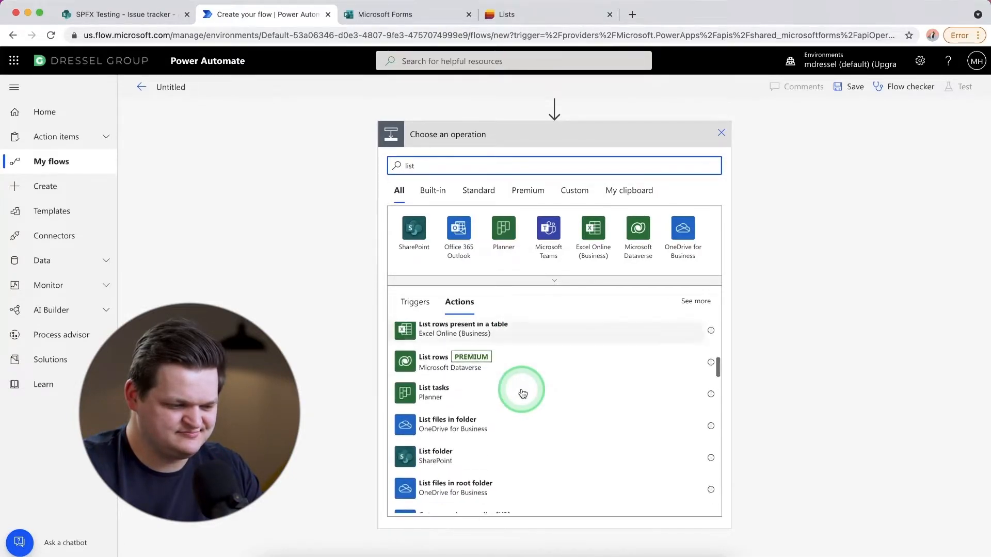
pyautogui.scroll(-5, 523, 394)
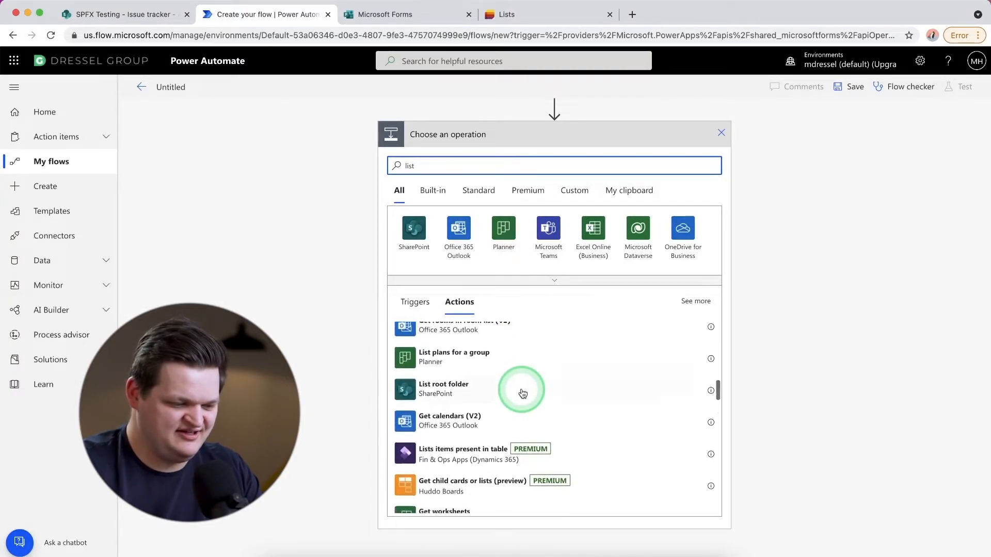
pyautogui.scroll(-5, 523, 394)
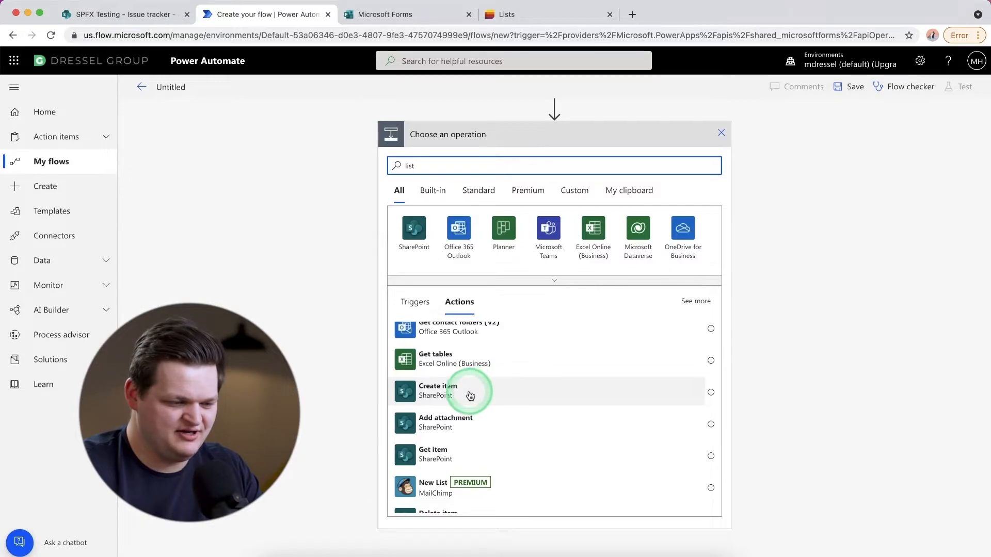
pyautogui.click(486, 399)
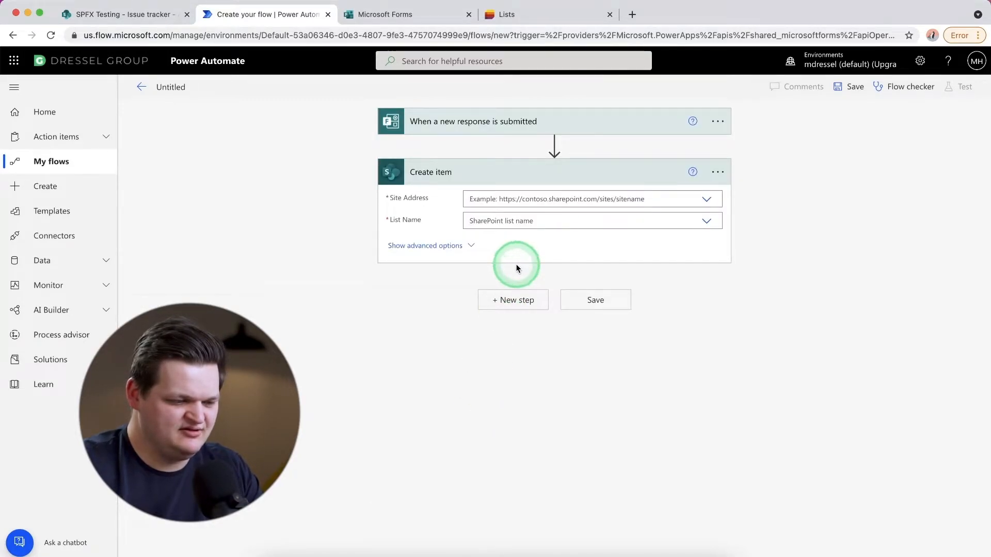
# - Set the Create item action's site address to the SPFX Testing site and open the choices for its list name
pyautogui.click(544, 199)
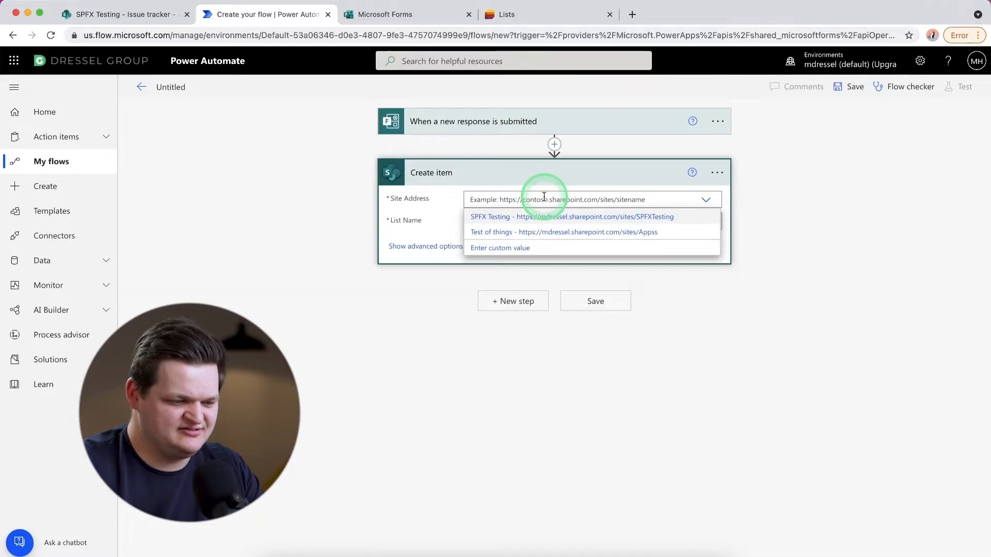
pyautogui.click(488, 217)
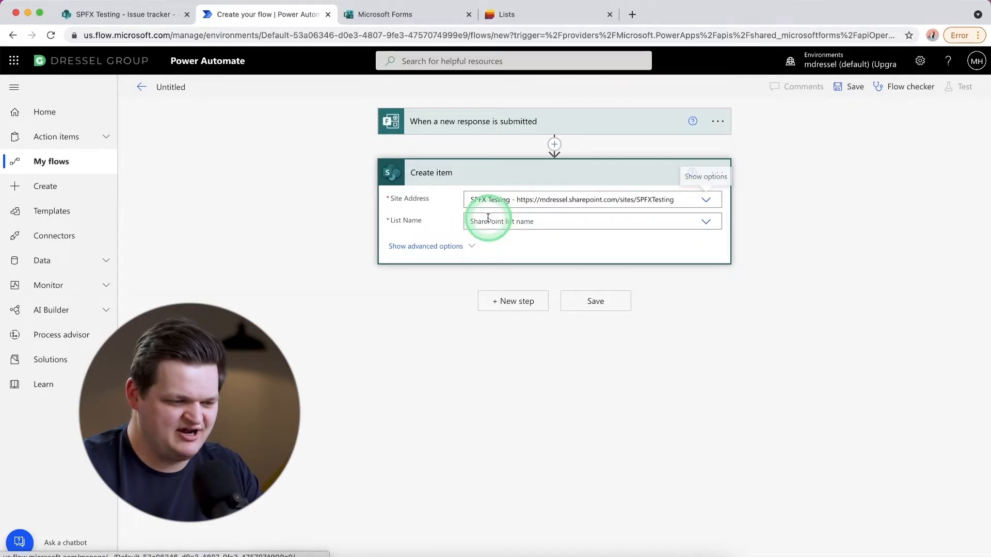
pyautogui.click(576, 220)
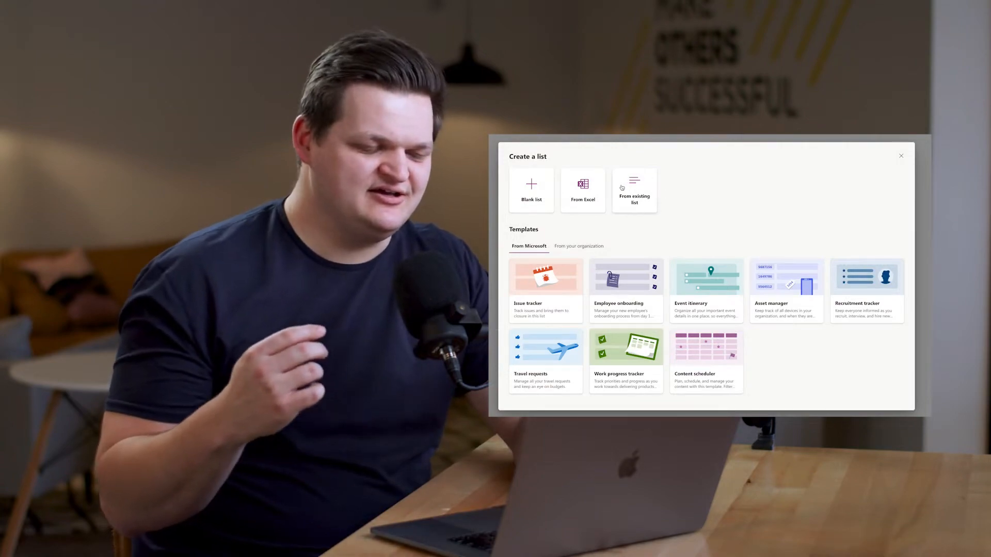
# - In Microsoft Lists, set up a new list from the Issue tracker template and name it Issue tracker 2
pyautogui.click(550, 280)
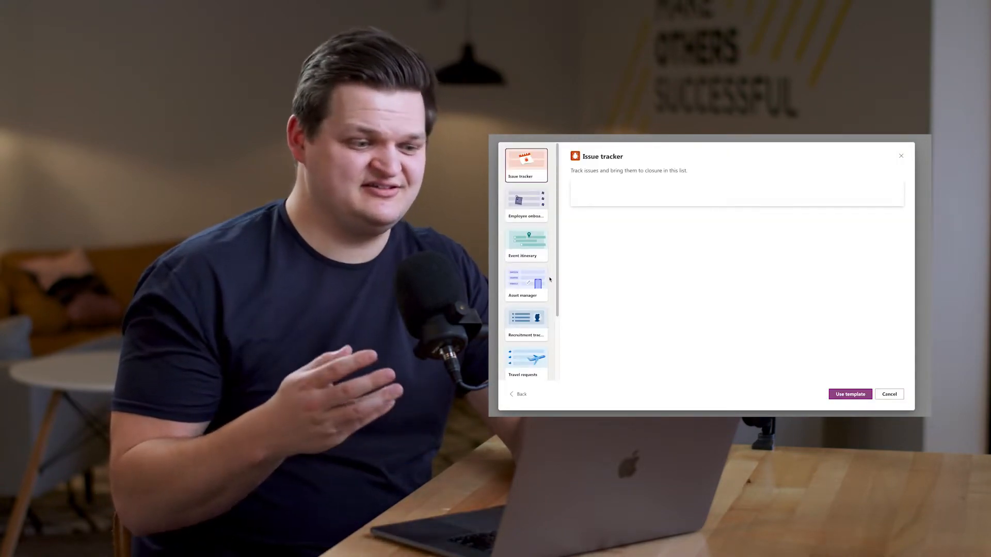
pyautogui.click(840, 394)
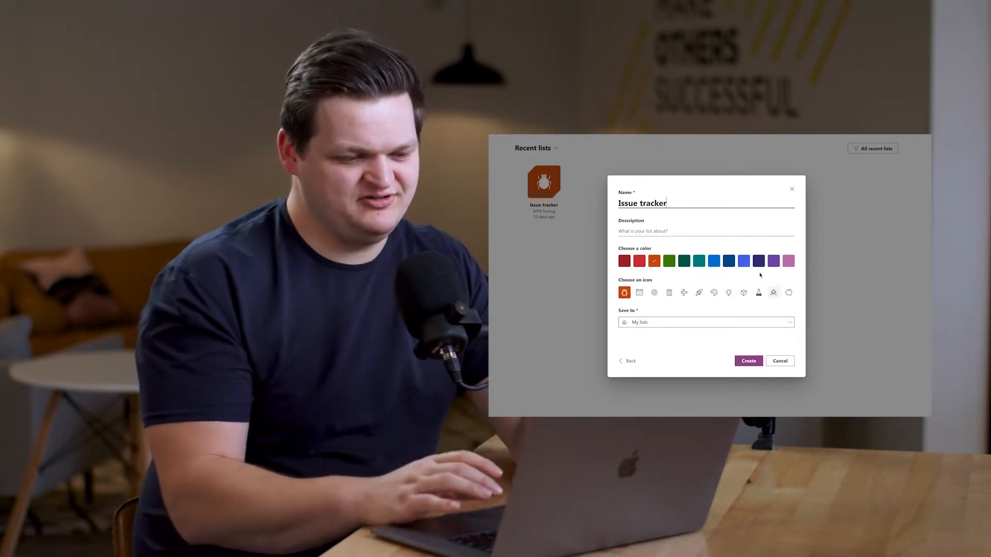
pyautogui.write('2')
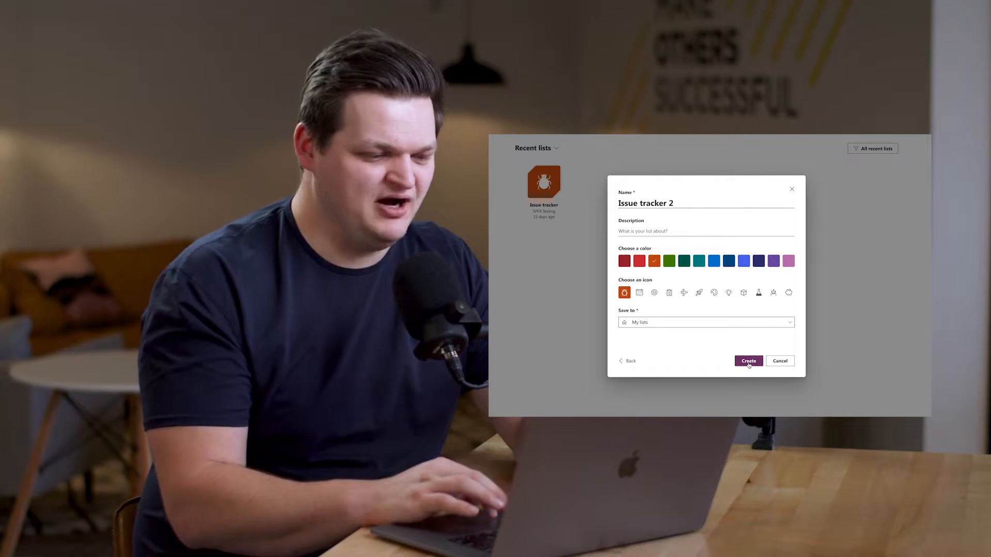
# - In Power Automate, choose Issue tracker as the Create item list and examine the dynamic content offered for the Title field
pyautogui.click(503, 239)
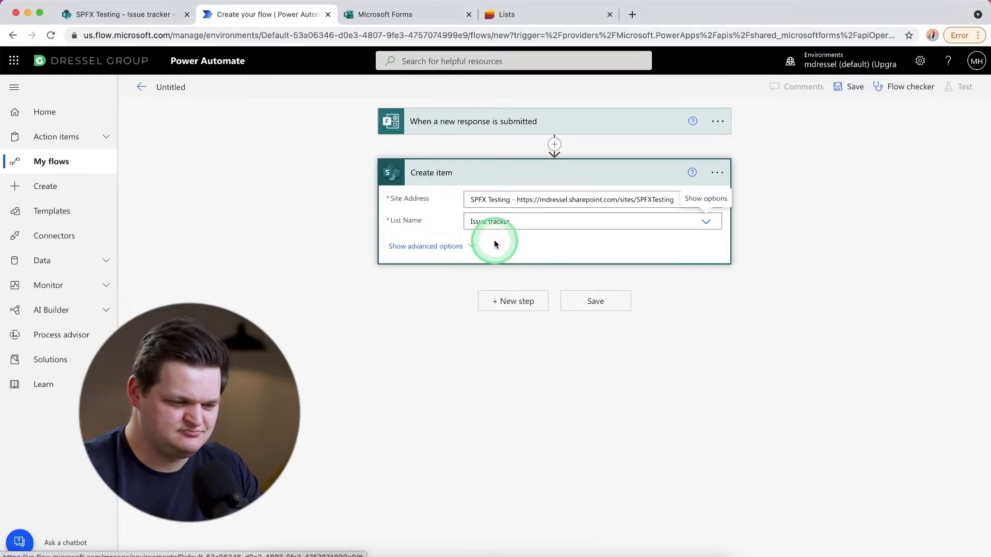
pyautogui.click(536, 285)
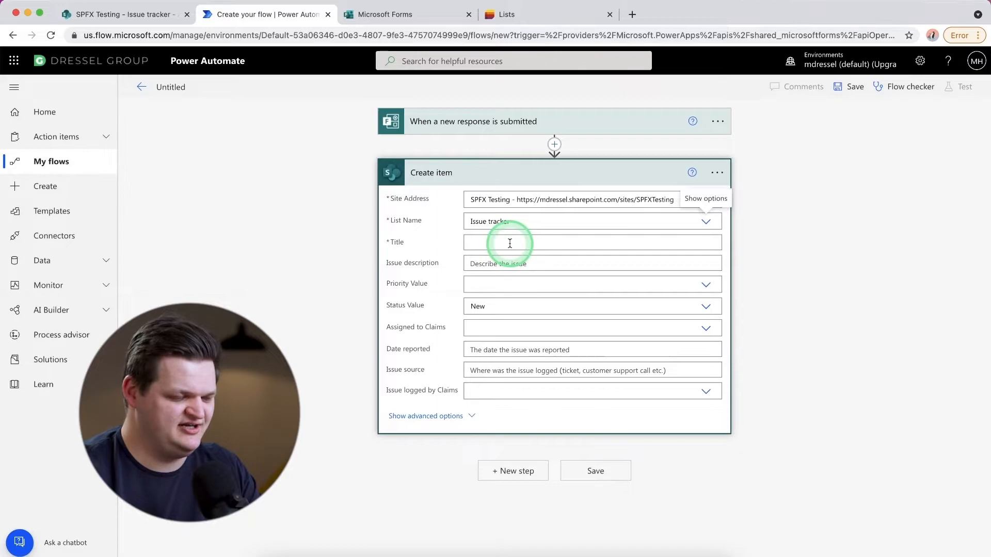
pyautogui.click(510, 243)
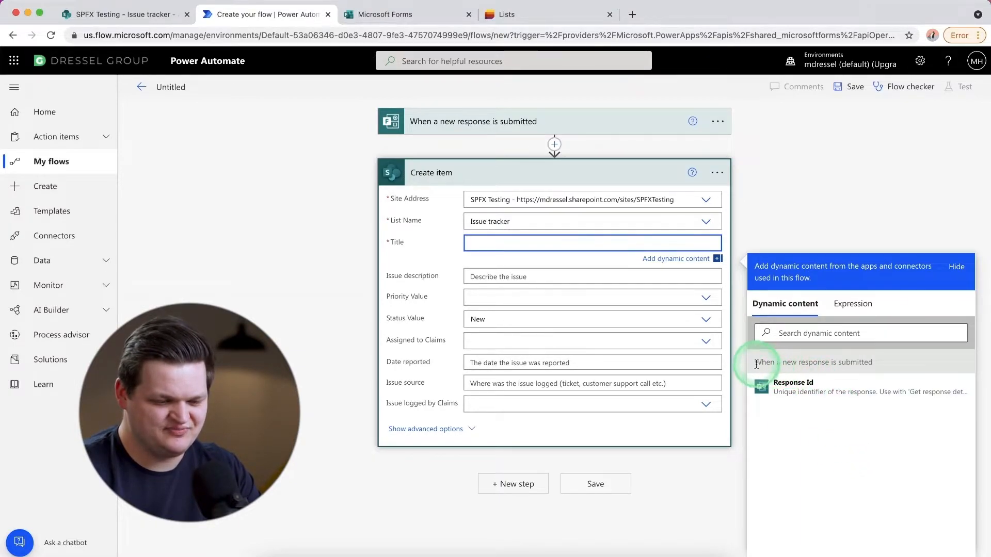
pyautogui.moveTo(877, 366); pyautogui.dragTo(844, 363)
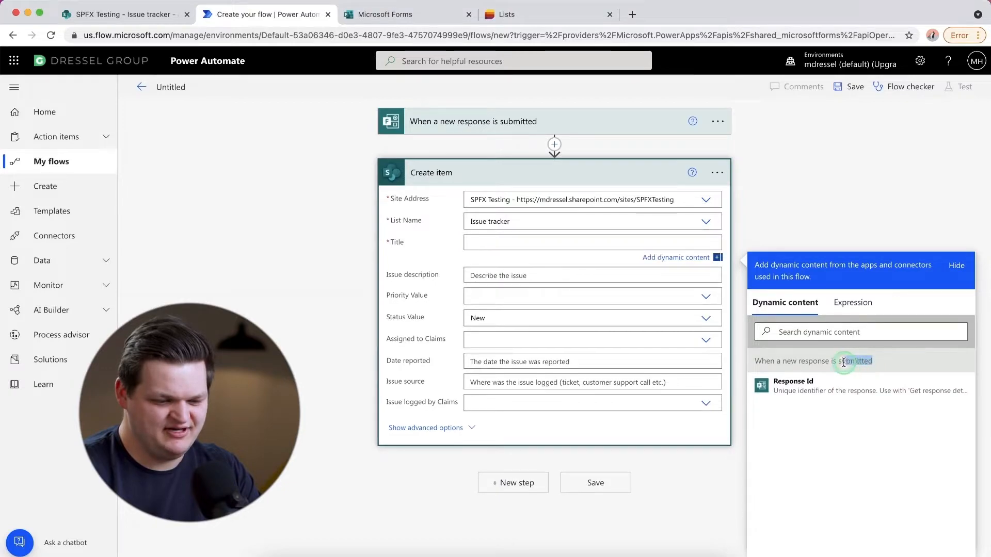
pyautogui.click(806, 362)
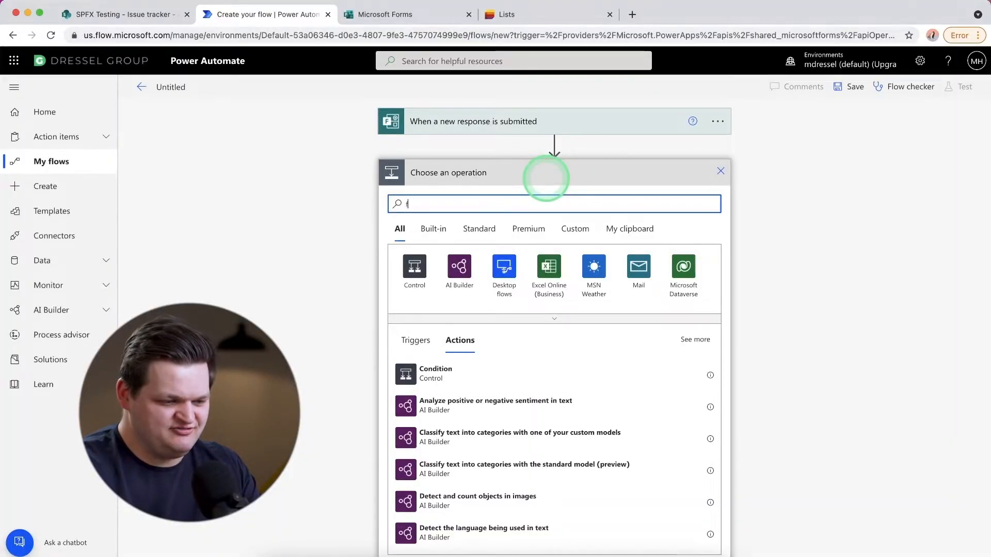
# - Search the operations for "form" and insert the Microsoft Forms Get response details action between the trigger and Create item
pyautogui.write('orm')
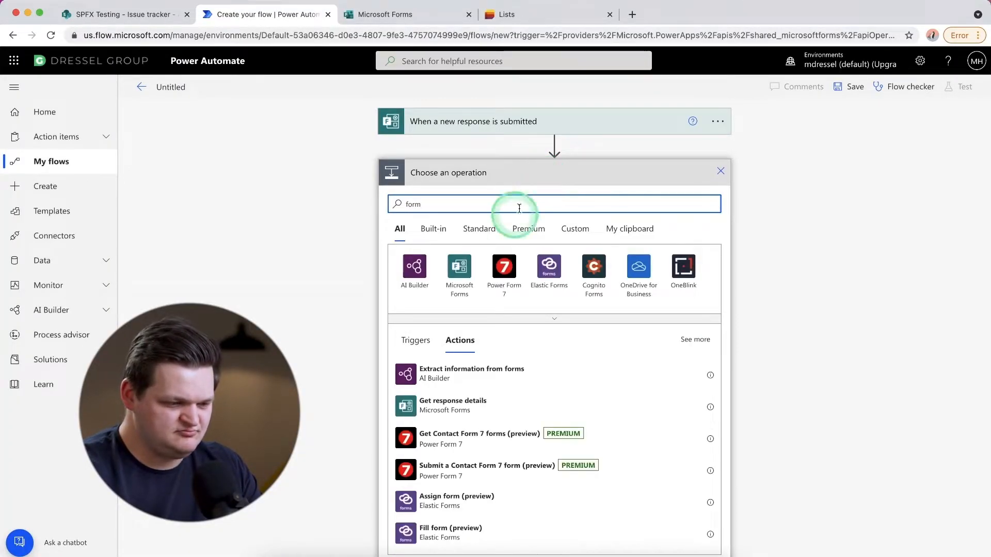
pyautogui.click(459, 267)
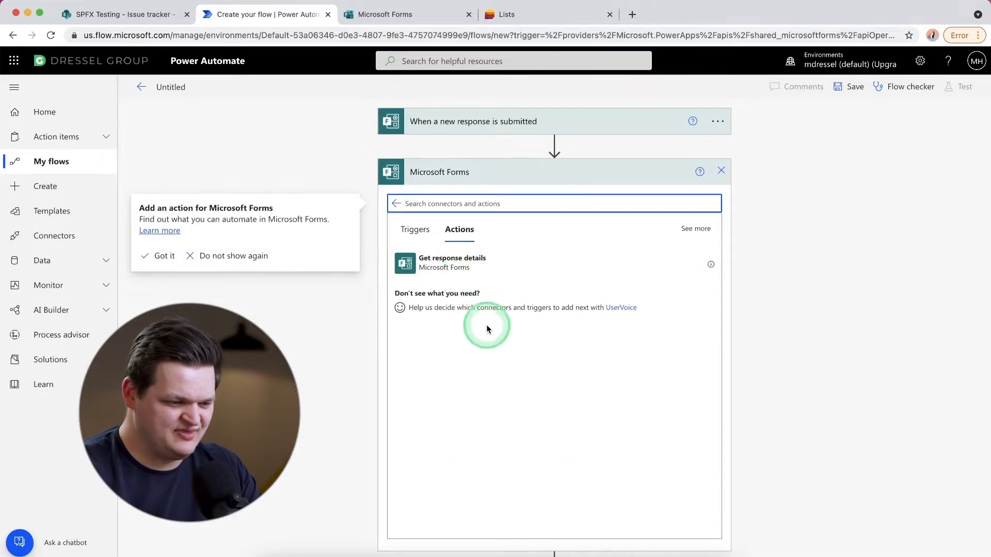
pyautogui.click(523, 265)
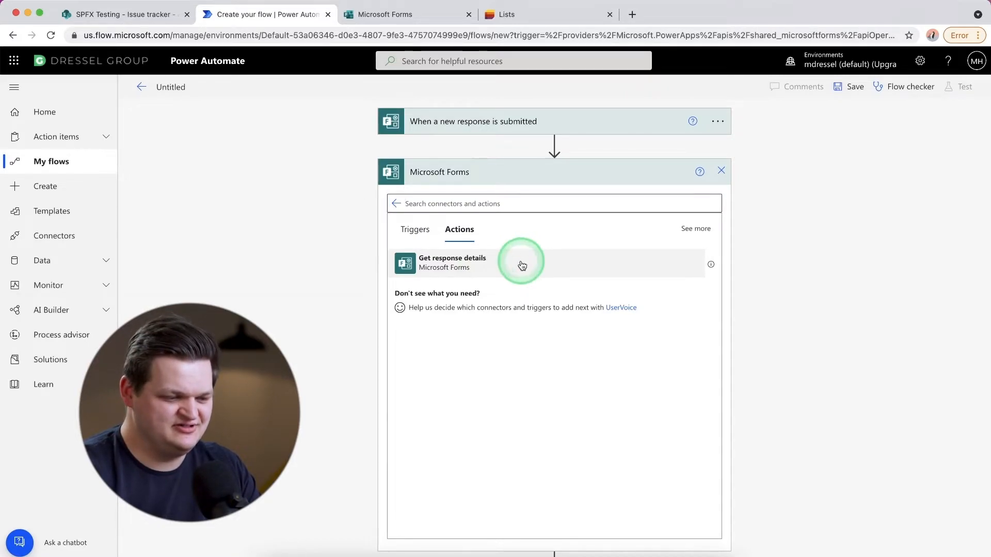
# - Set the Get response details form to Website Bug Report and its Response Id to the trigger's Response Id dynamic content
pyautogui.click(522, 200)
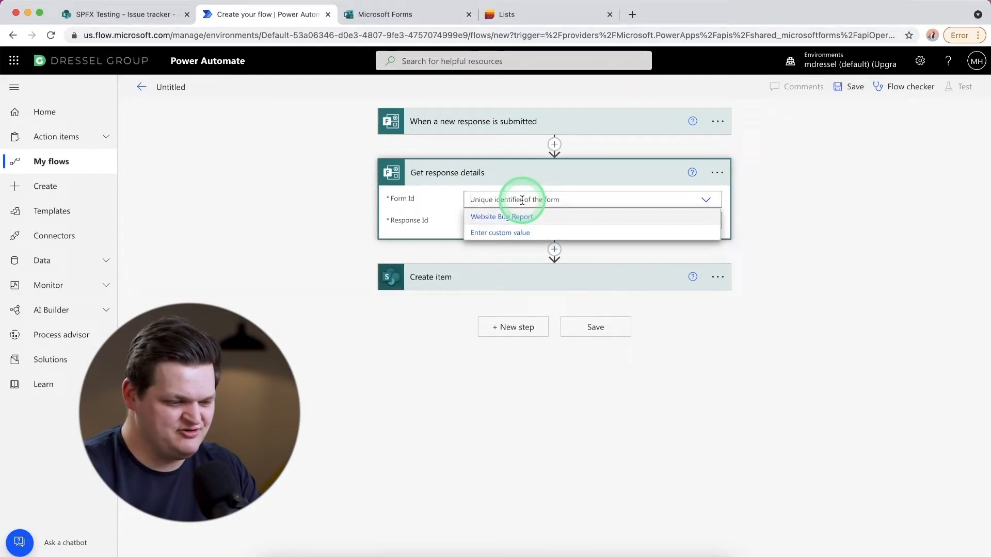
pyautogui.click(501, 217)
pyautogui.click(505, 220)
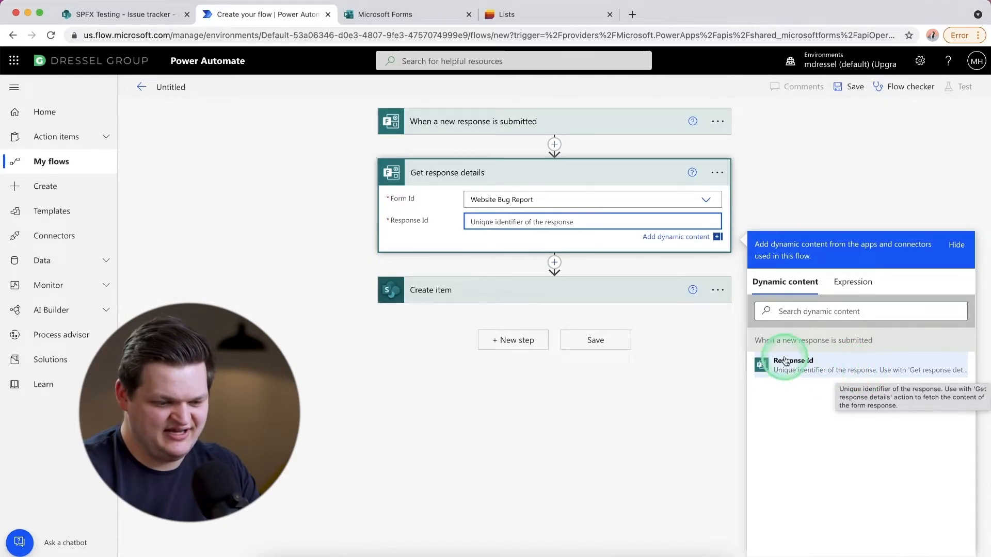
pyautogui.moveTo(758, 341); pyautogui.dragTo(803, 340)
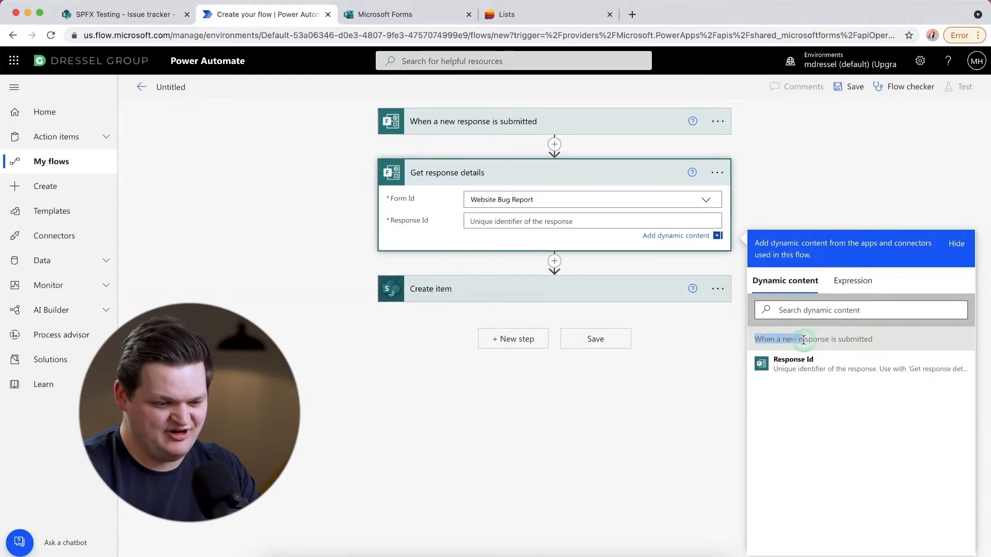
pyautogui.click(825, 365)
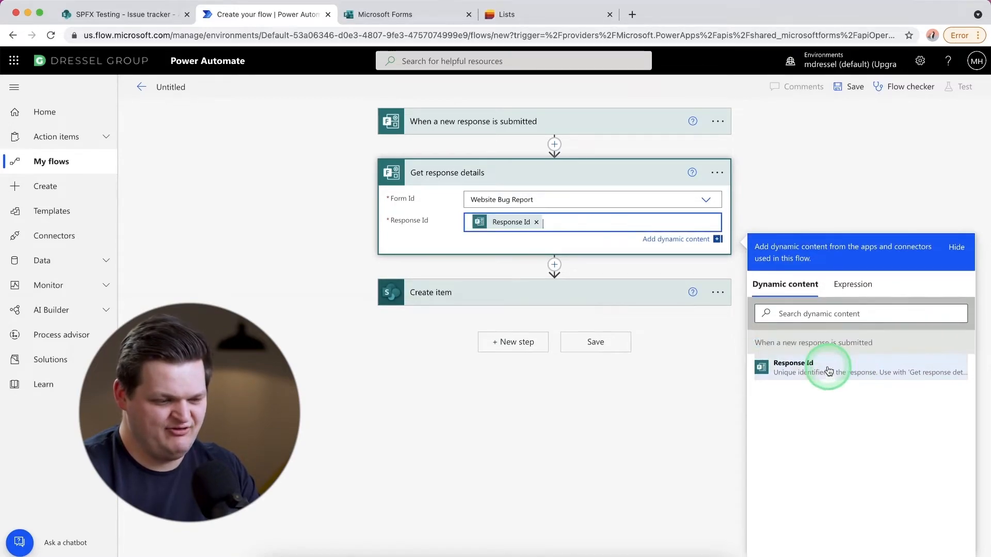
pyautogui.click(552, 241)
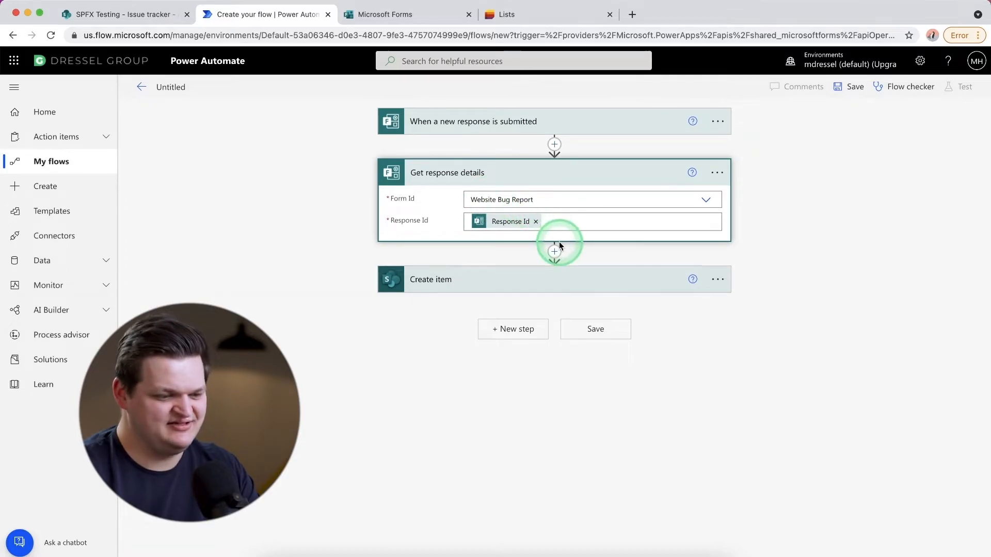
# - Set the Title of the Create item action to New Bug Report
pyautogui.click(532, 283)
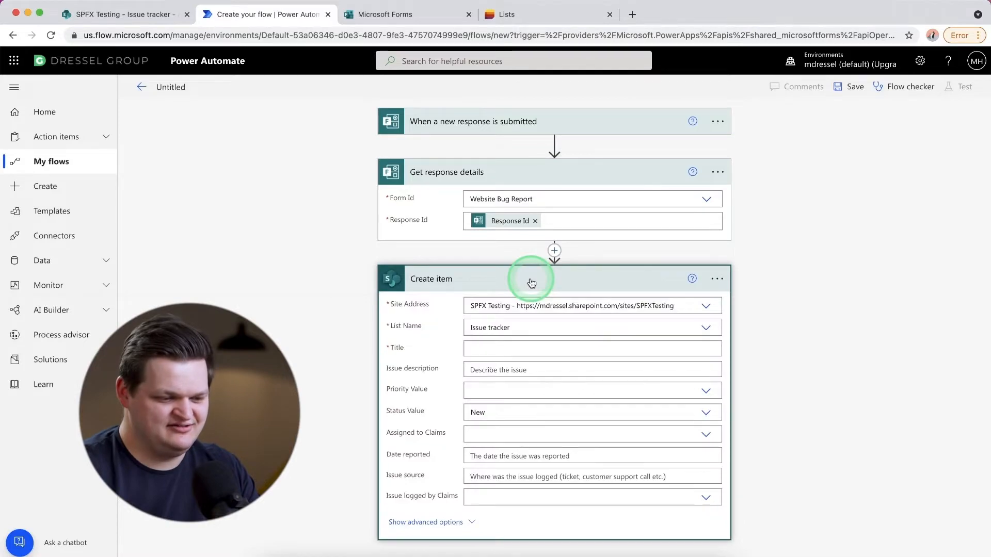
pyautogui.click(493, 349)
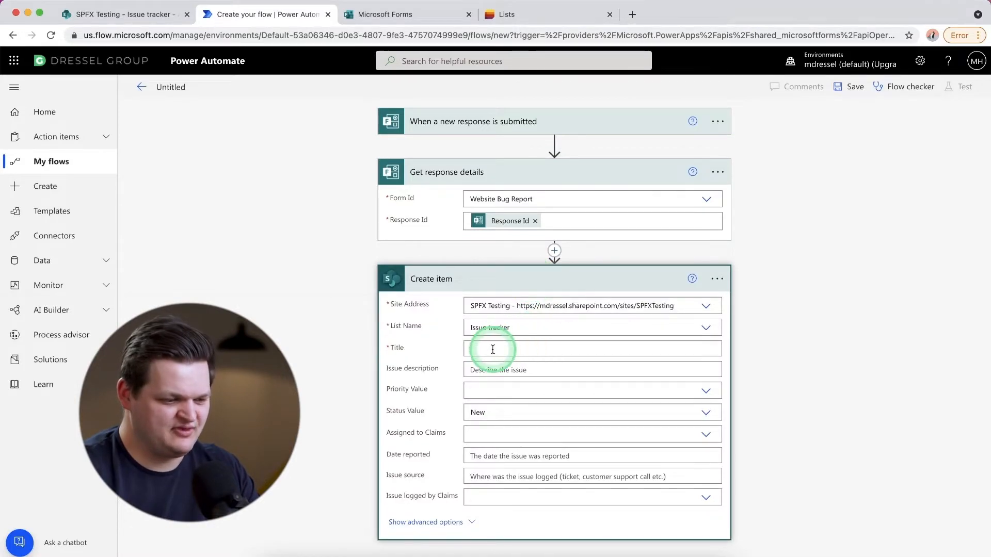
pyautogui.click(493, 349)
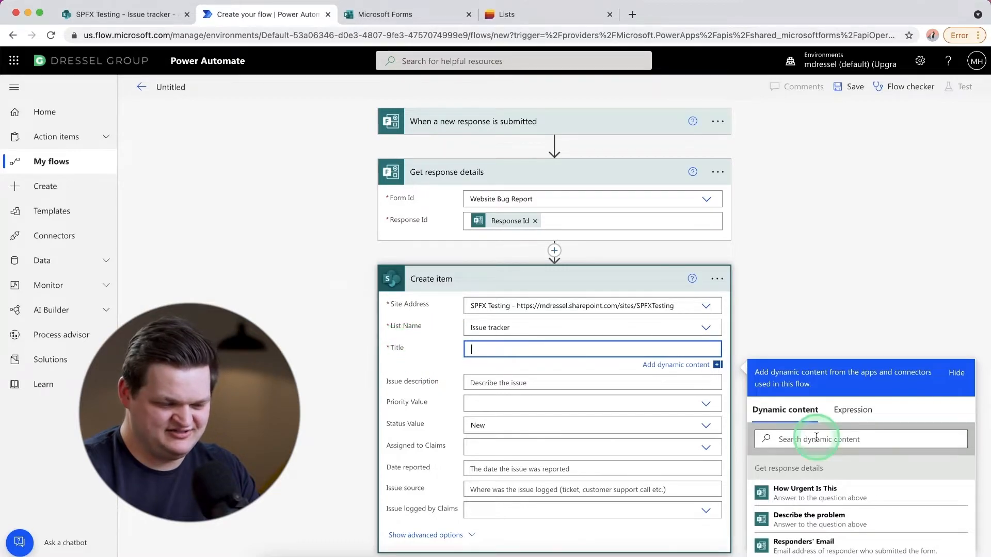
pyautogui.scroll(-3, 845, 488)
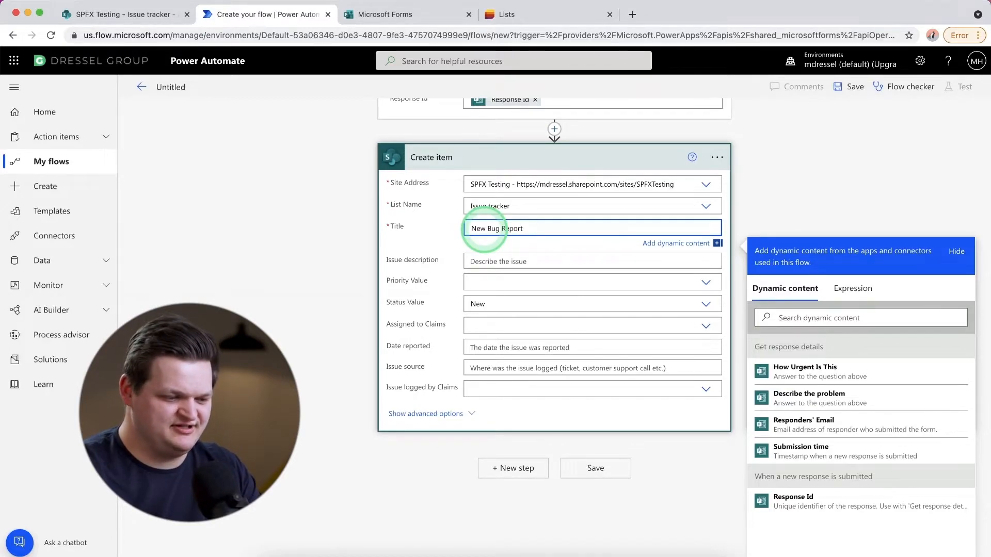
# - Set the Issue description of the Create item action to the Describe the problem dynamic content
pyautogui.click(527, 262)
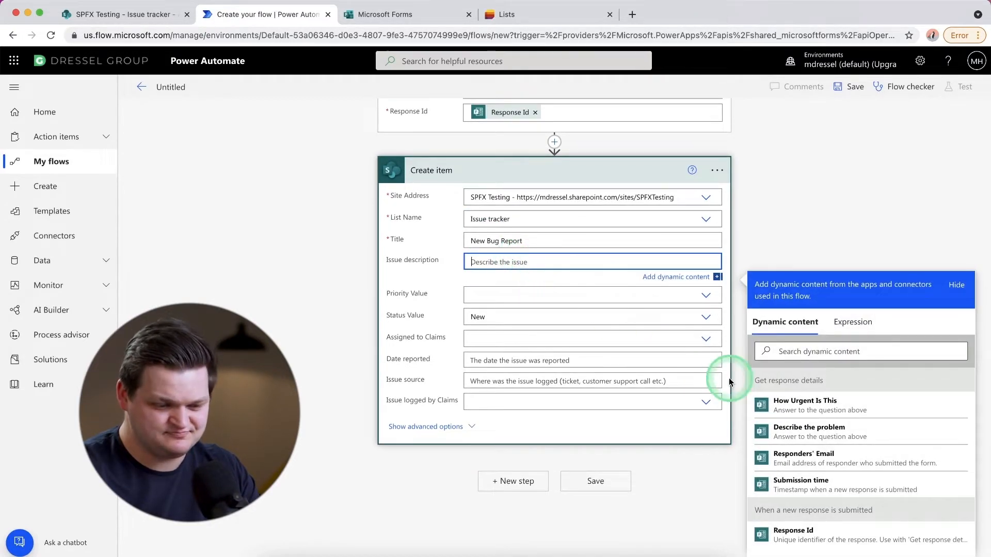
pyautogui.click(869, 440)
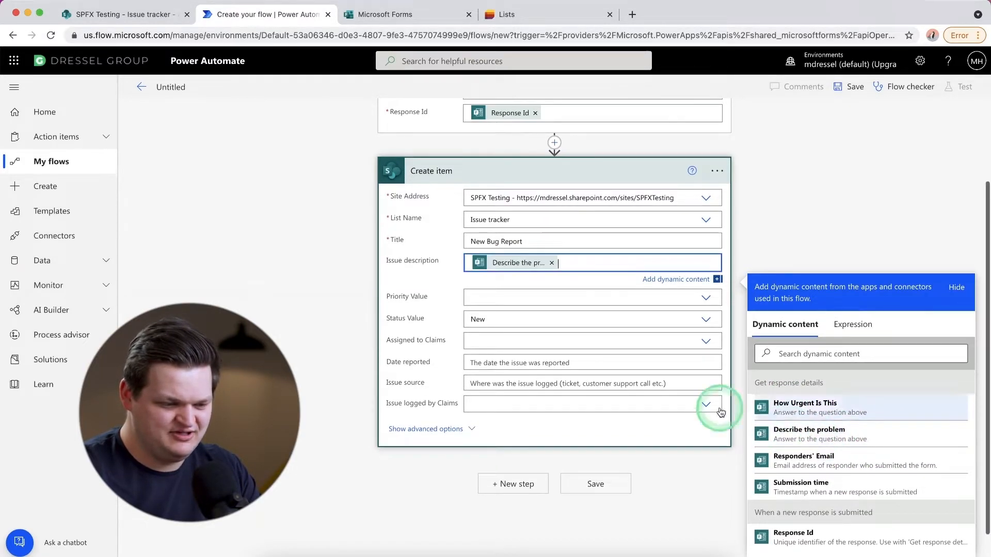
pyautogui.click(604, 295)
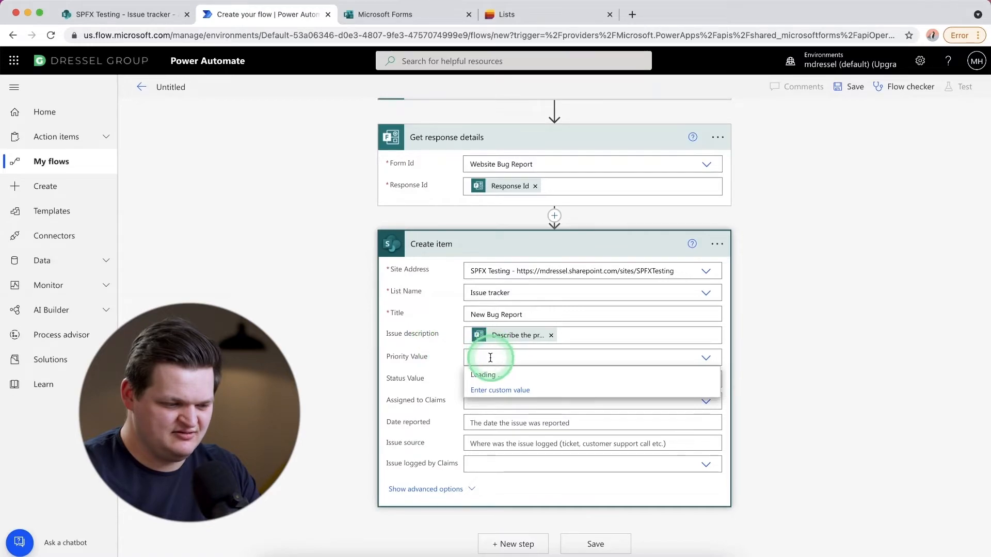
pyautogui.click(427, 356)
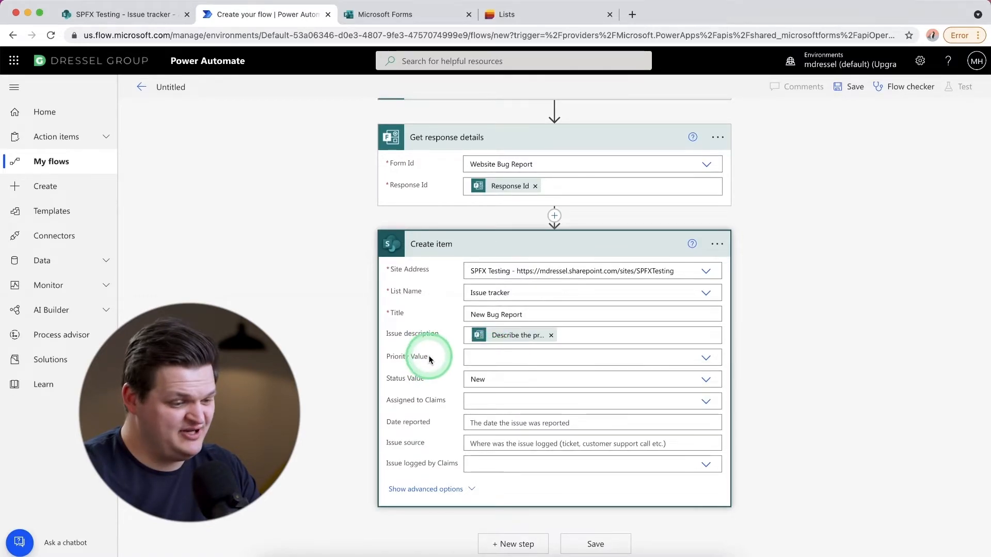
pyautogui.click(514, 358)
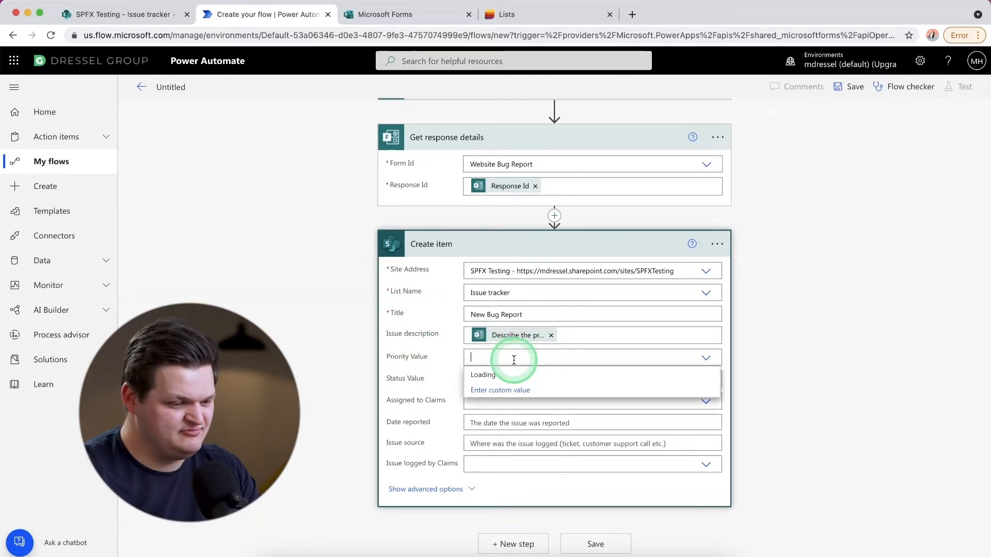
pyautogui.click(441, 358)
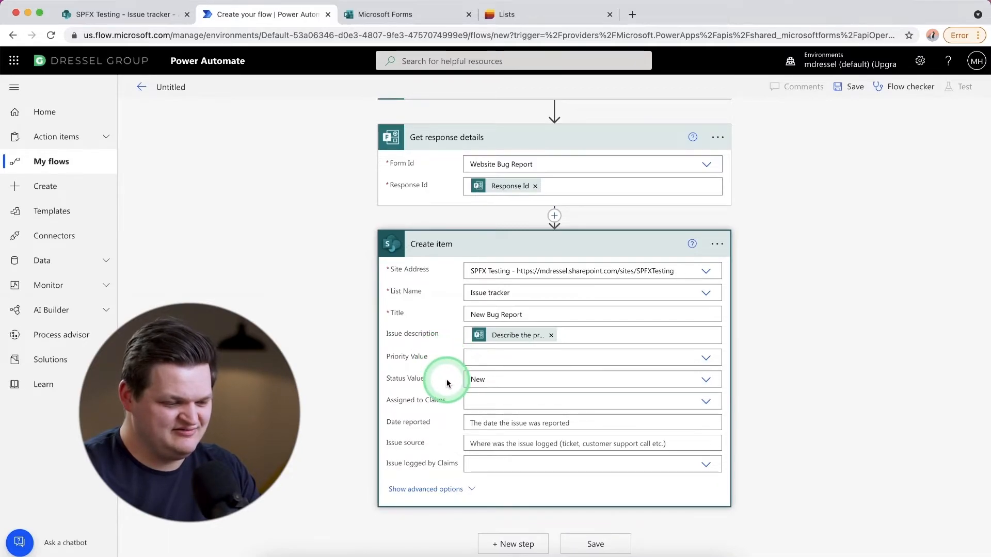
# - Clear the Status Value of the Create item action, leaving it empty
pyautogui.click(515, 380)
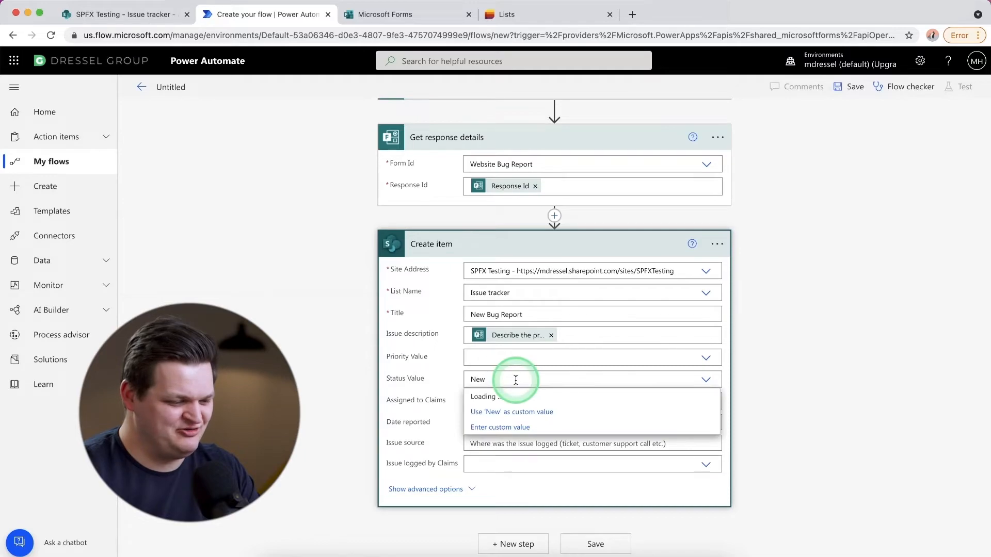
pyautogui.press('BackSpace')
pyautogui.press('BackSpace')
pyautogui.press('BackSpace')
pyautogui.click(443, 378)
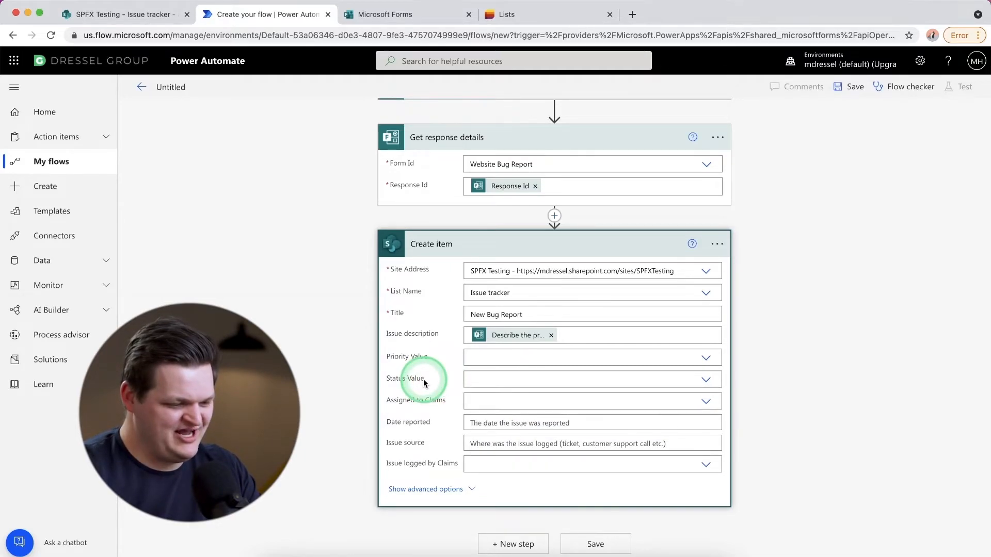
# - Extend the Issue description after a blank line with the text How Urgent and, beneath it, the How Urgent Is This dynamic content
pyautogui.click(581, 336)
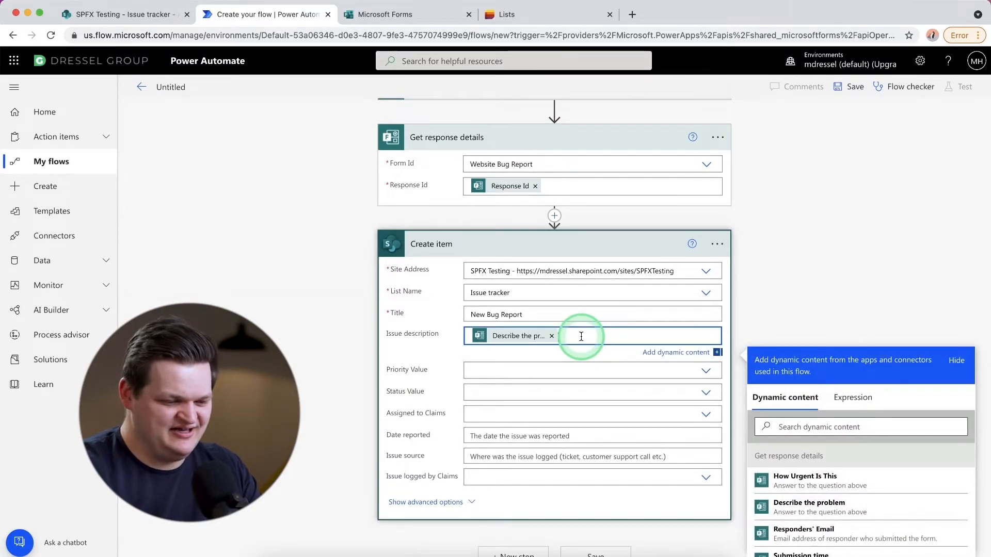
pyautogui.press('Return')
pyautogui.press('Return')
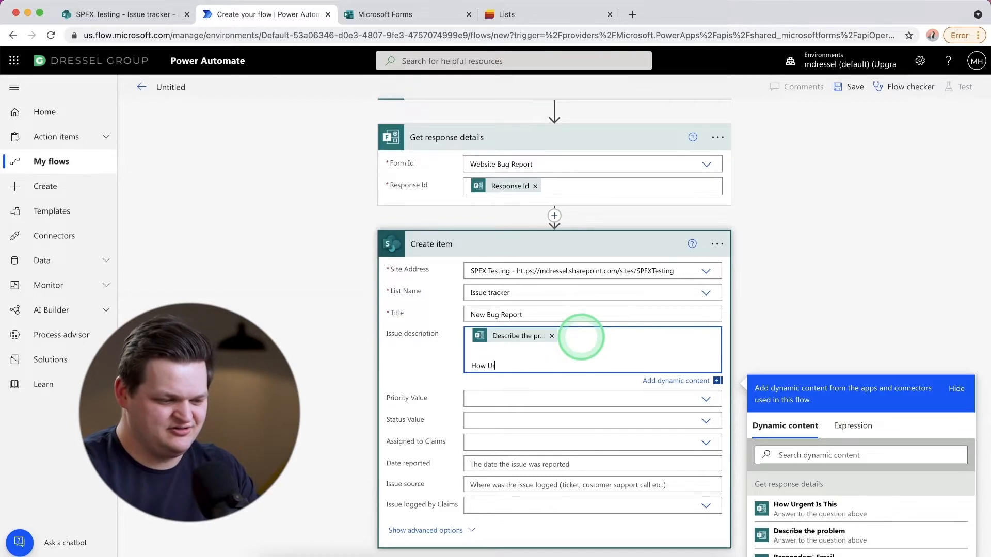
pyautogui.write('How Urgent')
pyautogui.press('Return')
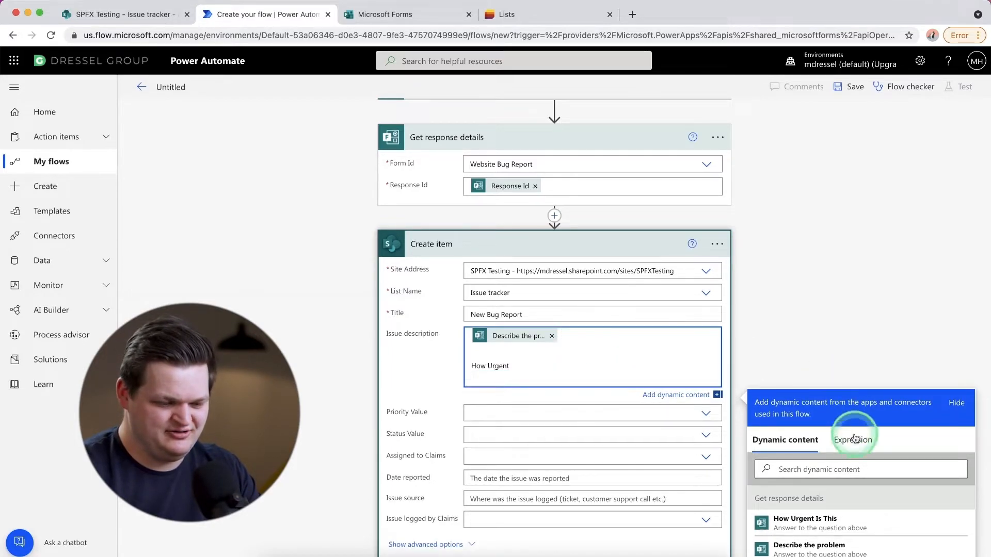
pyautogui.click(833, 525)
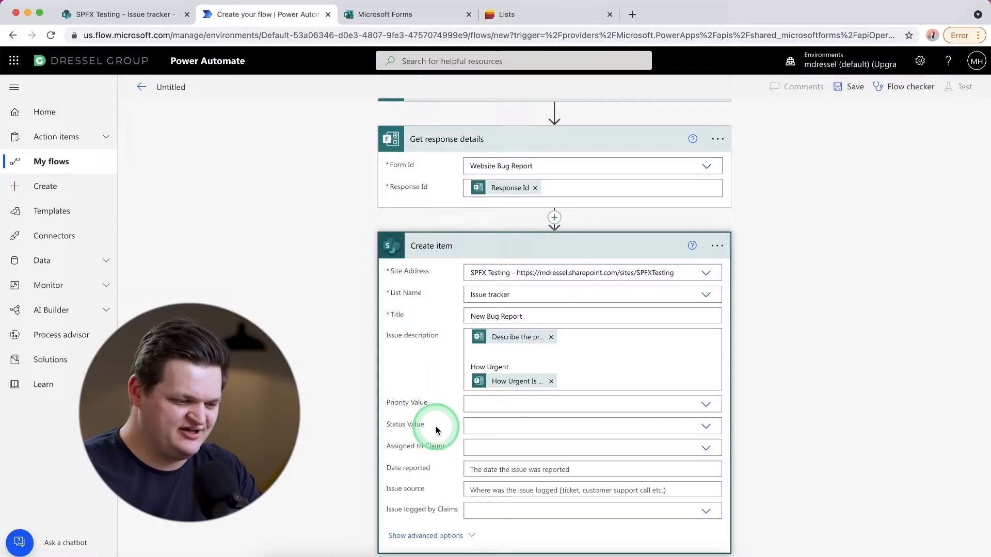
# - Set Date reported to the Submission time dynamic content and save the flow
pyautogui.scroll(-2, 436, 426)
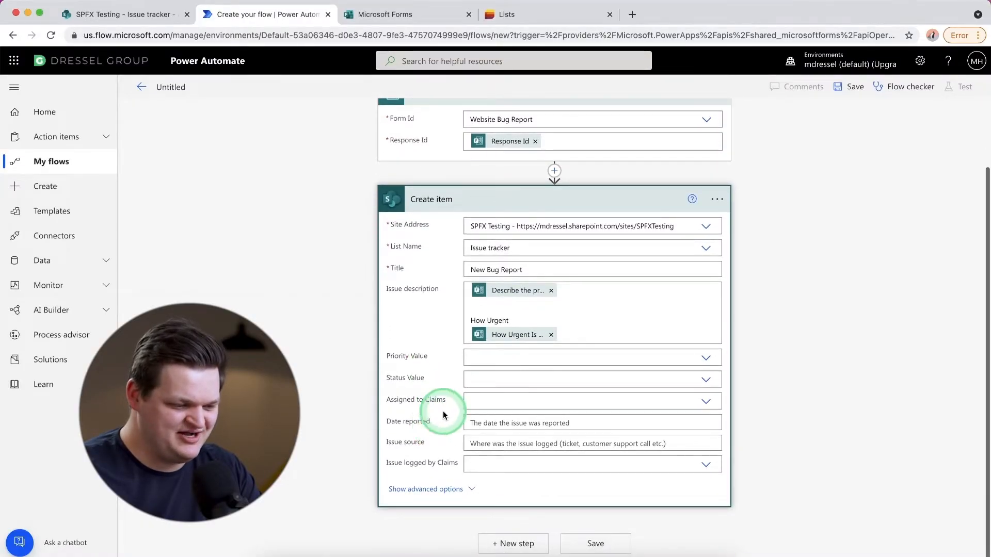
pyautogui.click(528, 423)
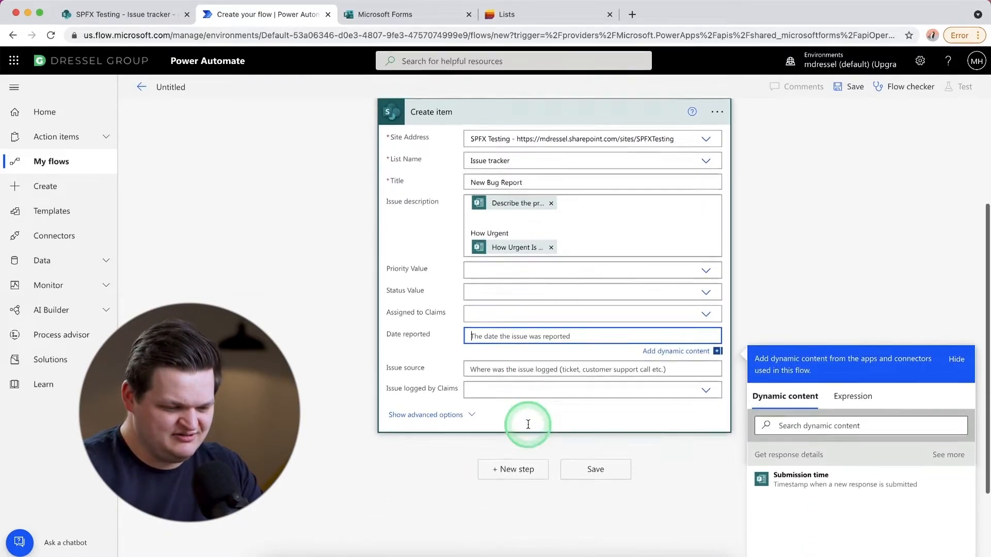
pyautogui.click(856, 433)
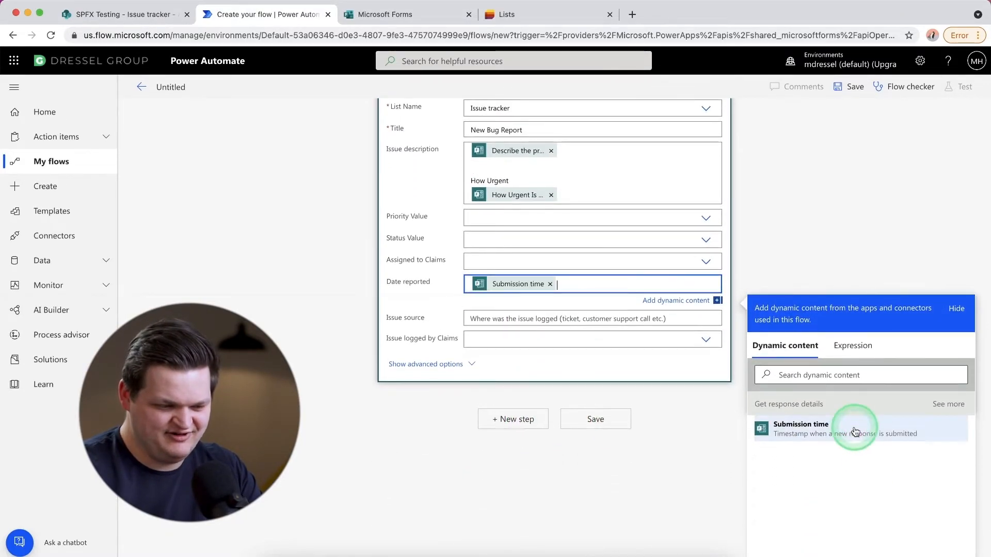
pyautogui.click(399, 290)
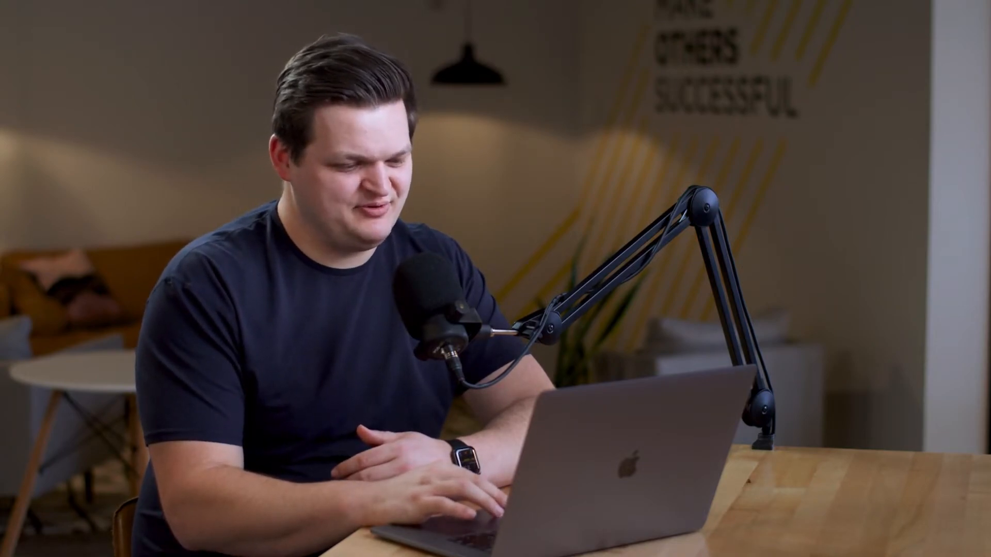
pyautogui.click(611, 546)
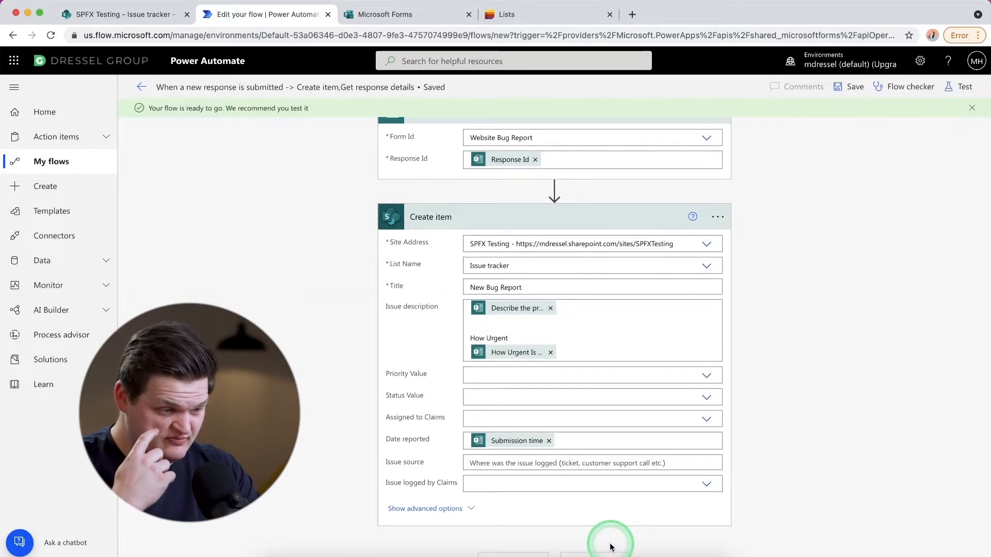
# - Check the saved flow for errors and warnings with the Flow checker, and close the checker
pyautogui.scroll(3, 610, 542)
pyautogui.click(626, 381)
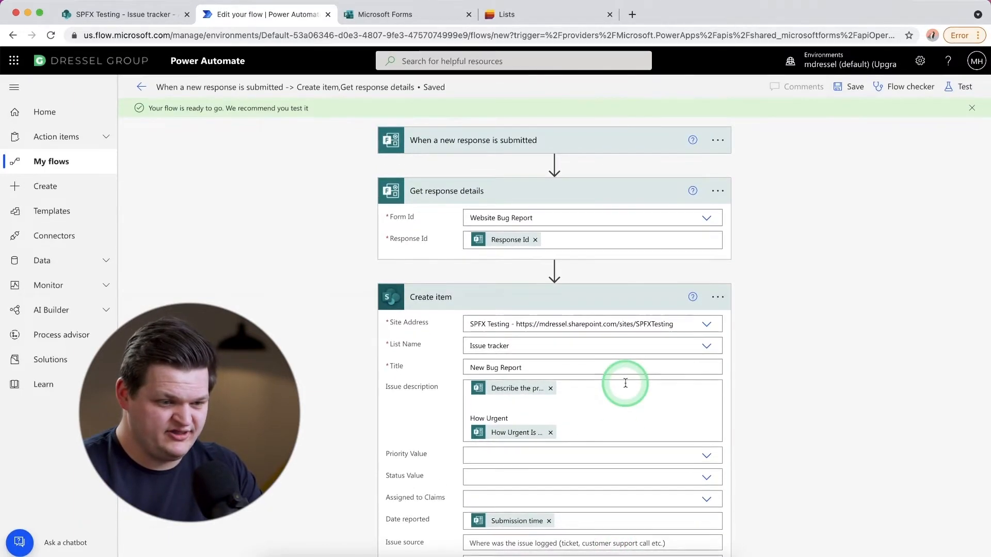
pyautogui.click(789, 183)
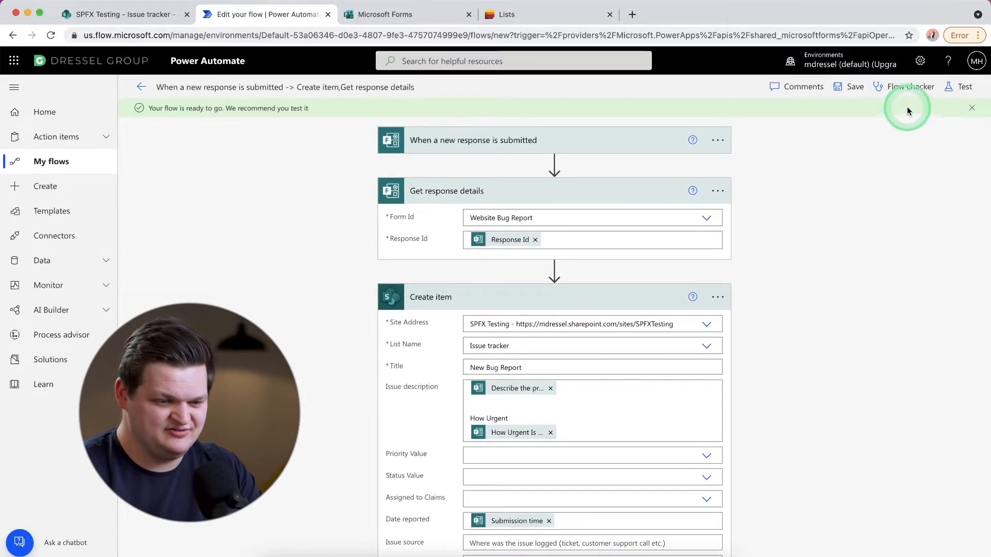
pyautogui.click(912, 88)
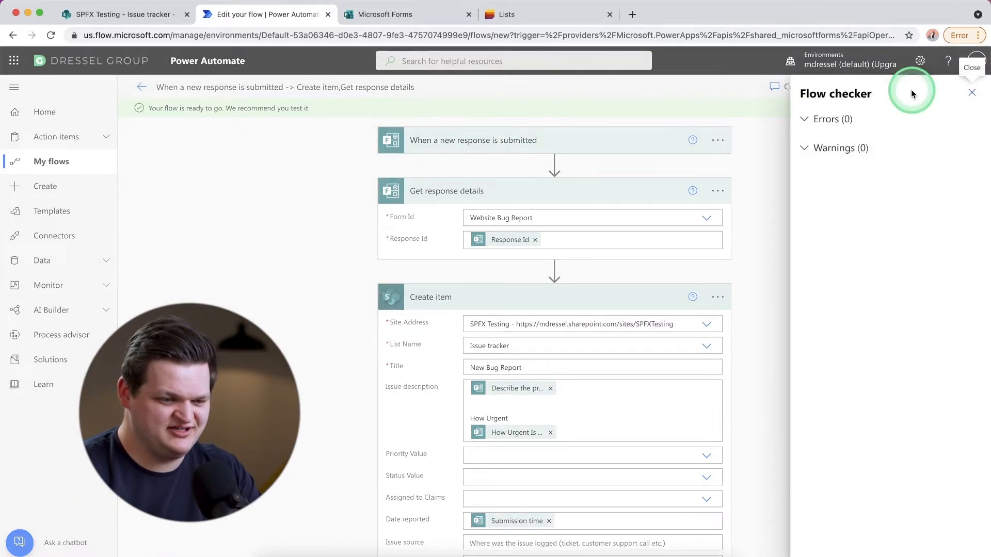
pyautogui.click(807, 119)
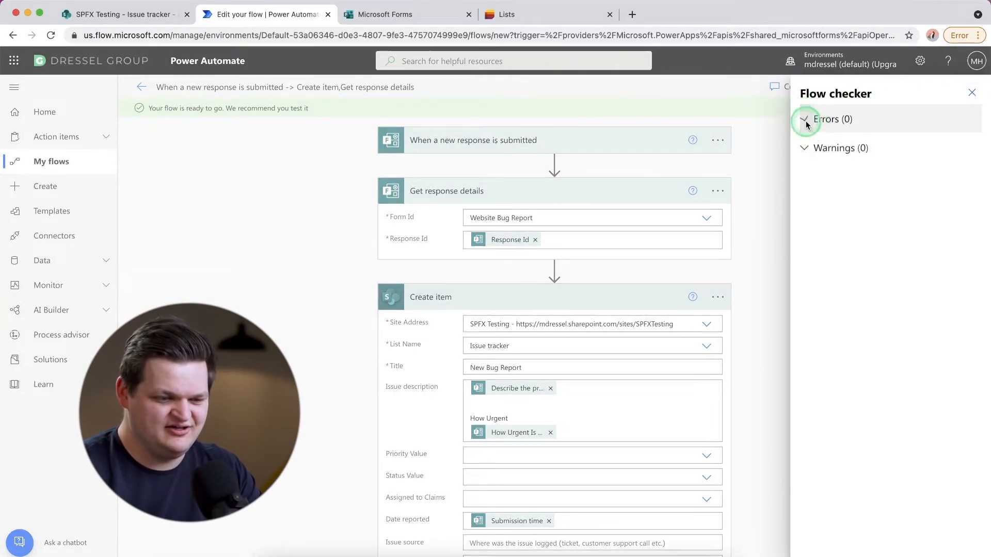
pyautogui.click(807, 124)
pyautogui.click(806, 148)
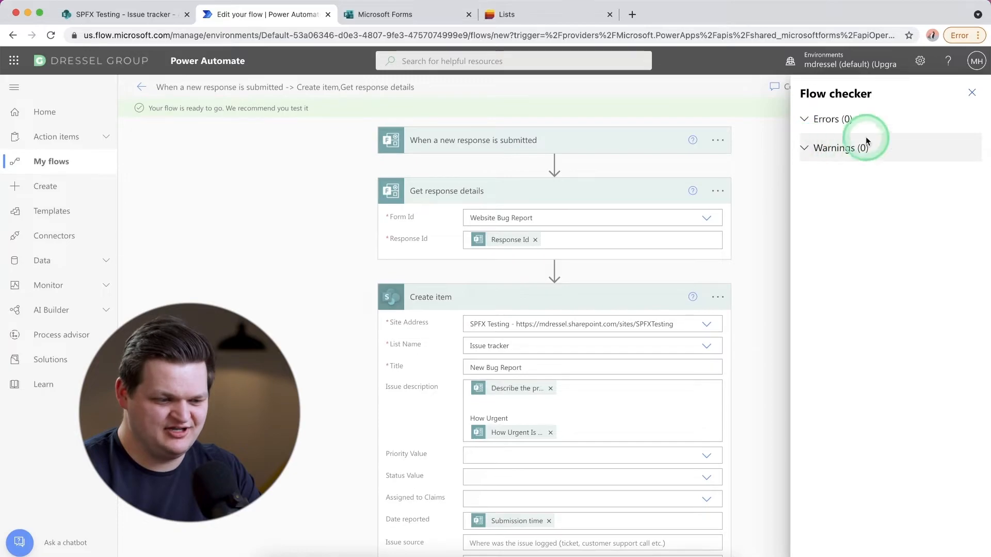
pyautogui.click(968, 95)
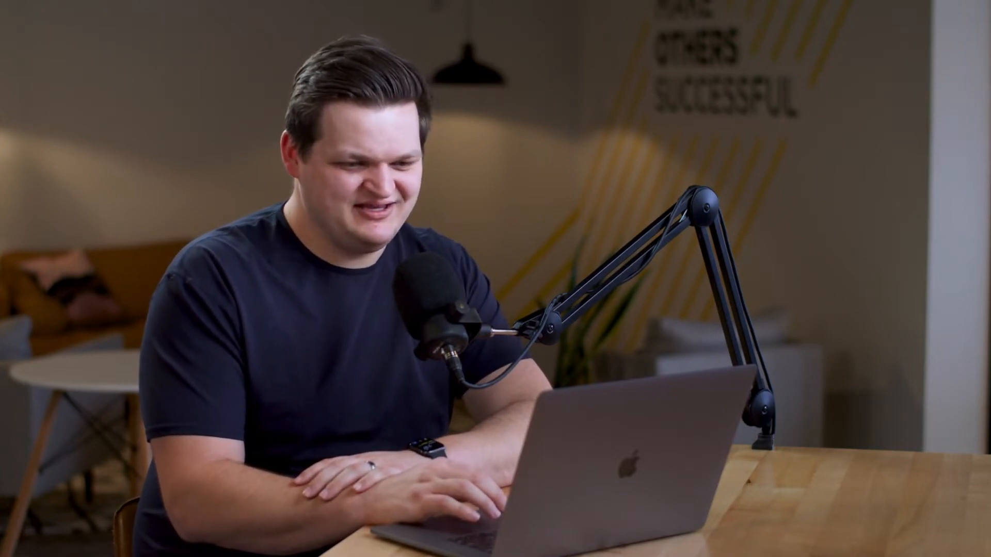
# - Start a manual test of the flow that waits for a new form response
pyautogui.click(545, 300)
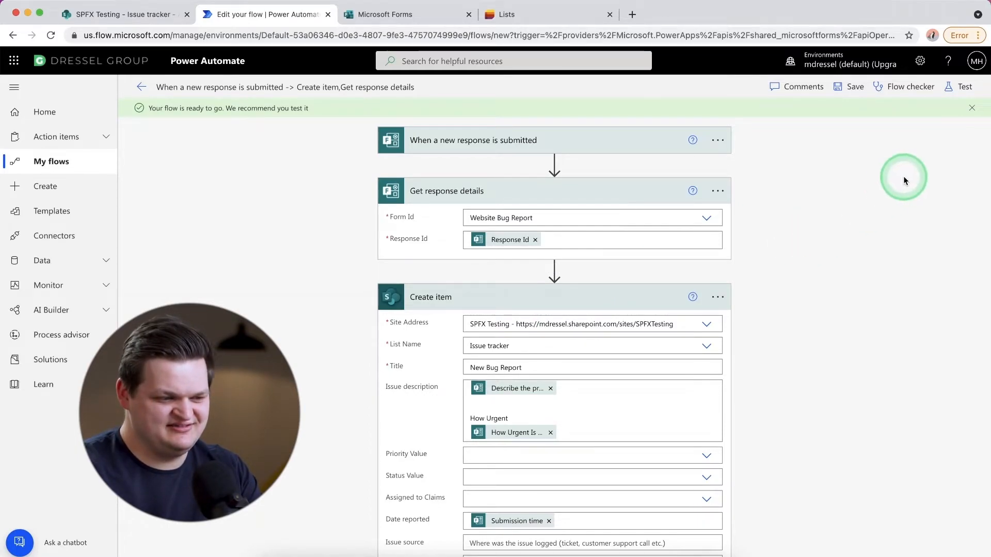
pyautogui.click(964, 90)
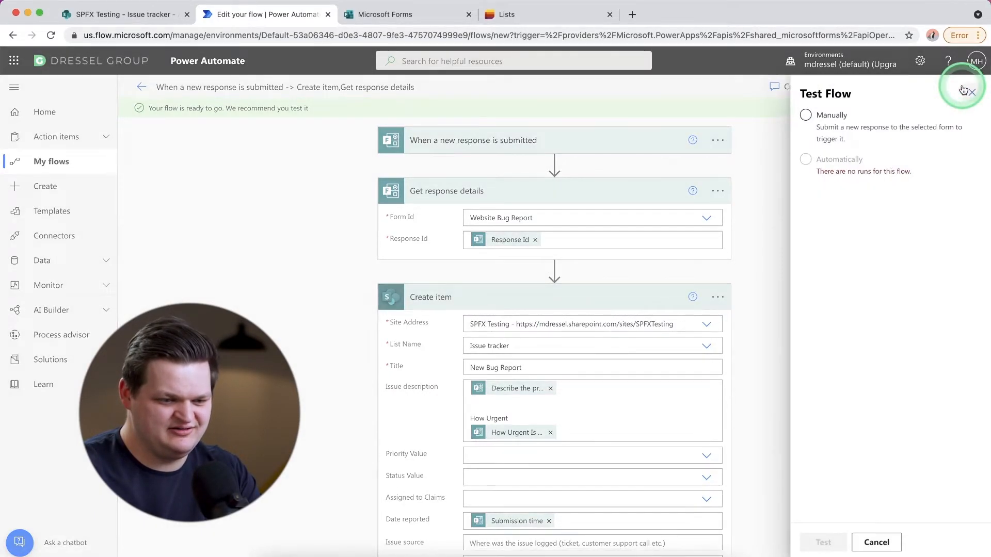
pyautogui.click(807, 115)
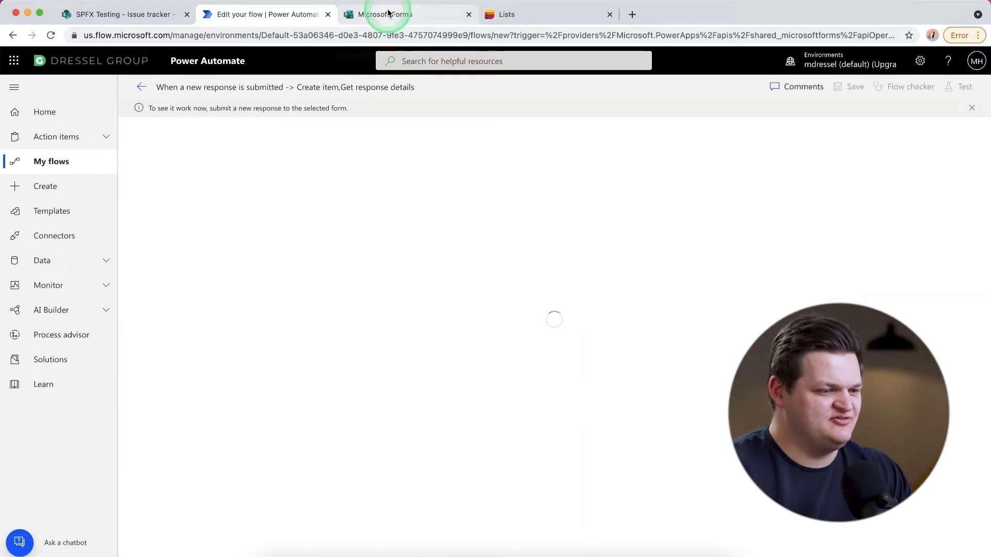
# - Switch to Microsoft Forms and open the Website Bug Report form in preview
pyautogui.click(379, 14)
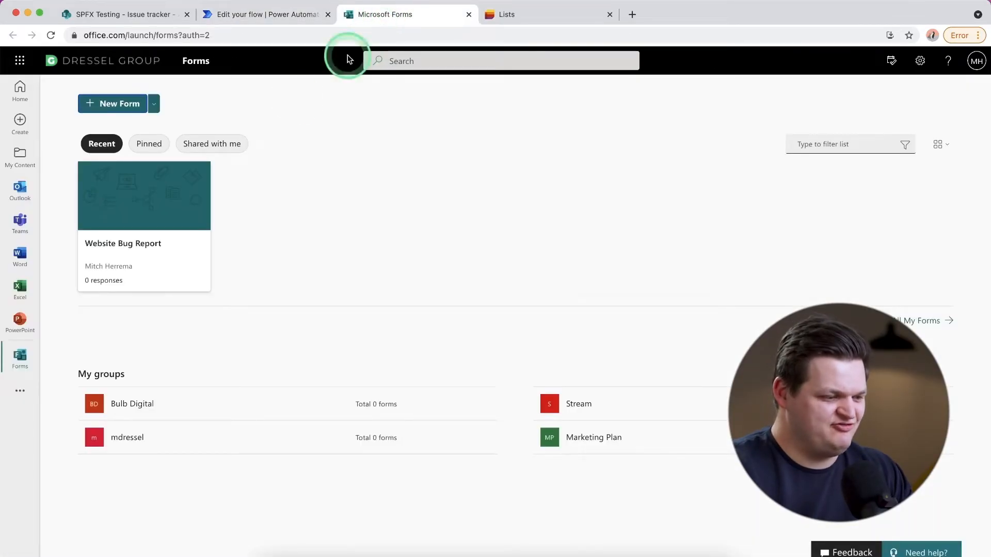
pyautogui.click(134, 225)
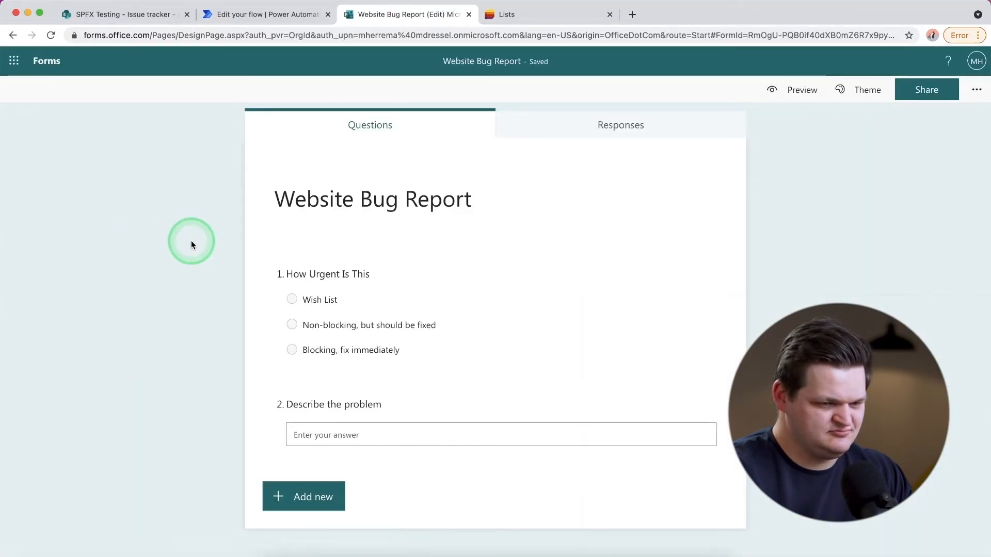
pyautogui.click(802, 90)
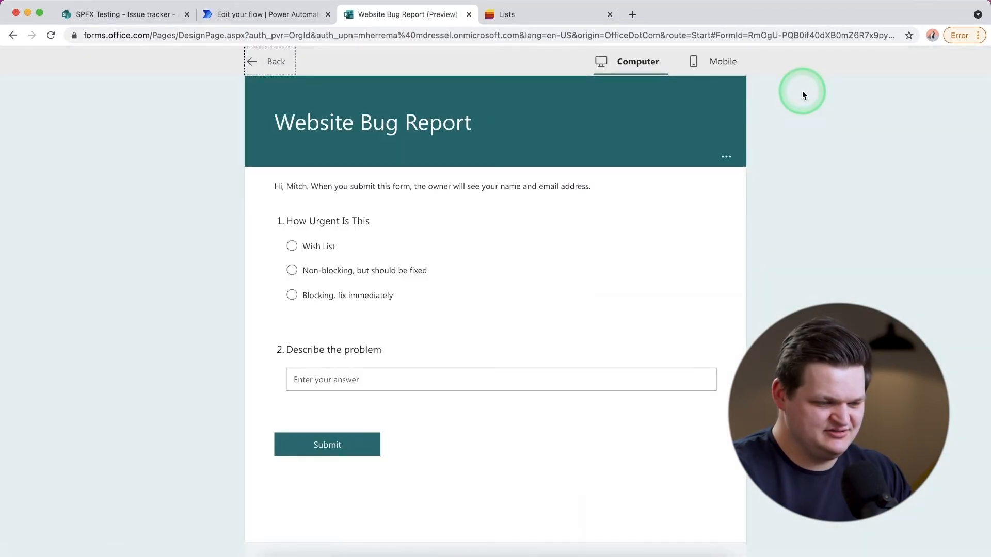
# - Submit a response with urgency Non-blocking, but should be fixed and the problem description Menu takes a long time to close
pyautogui.click(351, 377)
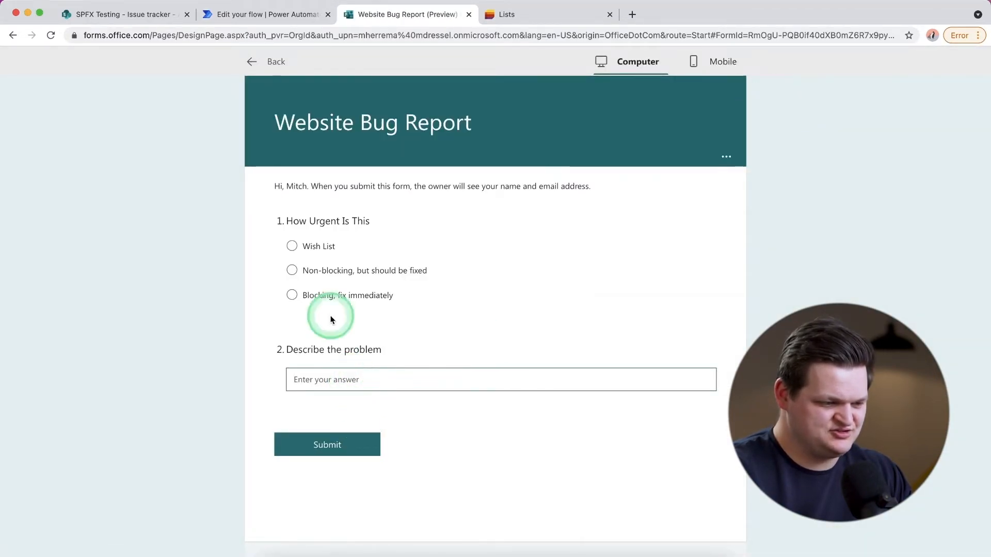
pyautogui.click(292, 271)
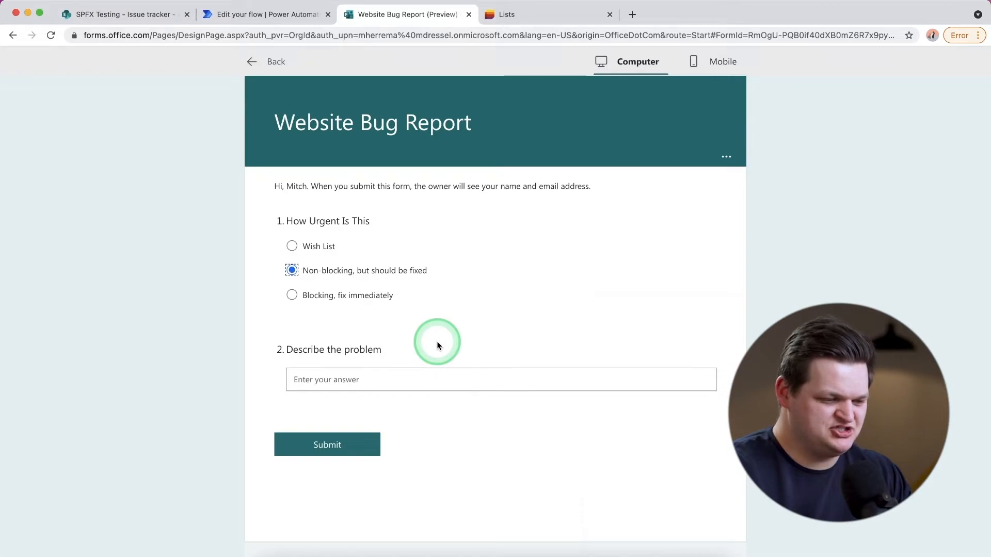
pyautogui.click(350, 382)
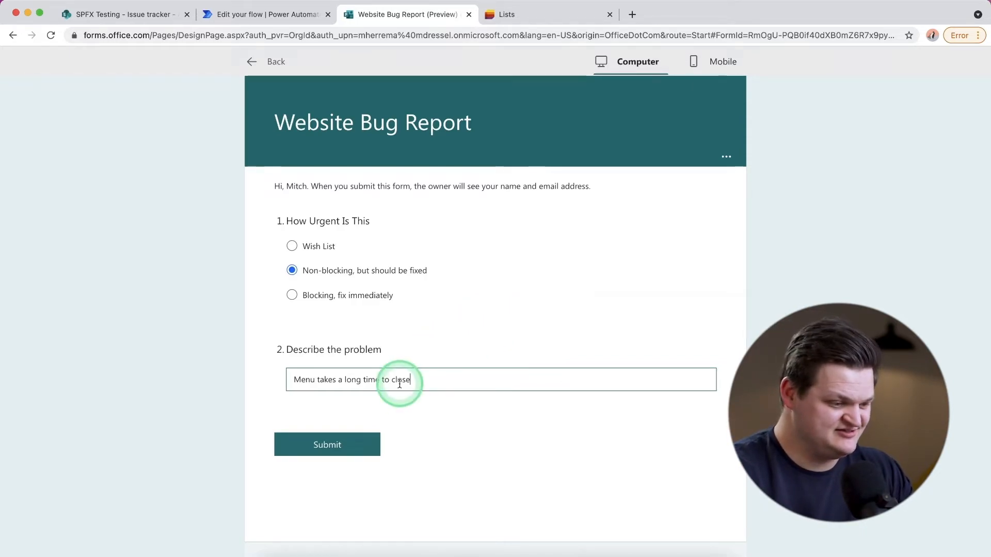
pyautogui.click(328, 446)
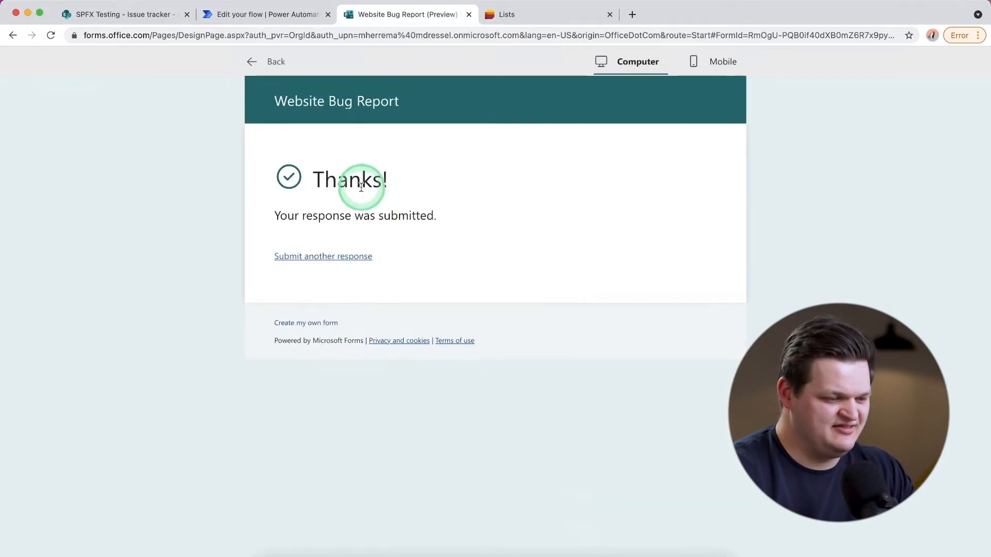
# - Switch to Power Automate and examine the test run's form trigger and the inputs and outputs of Get response details
pyautogui.click(269, 15)
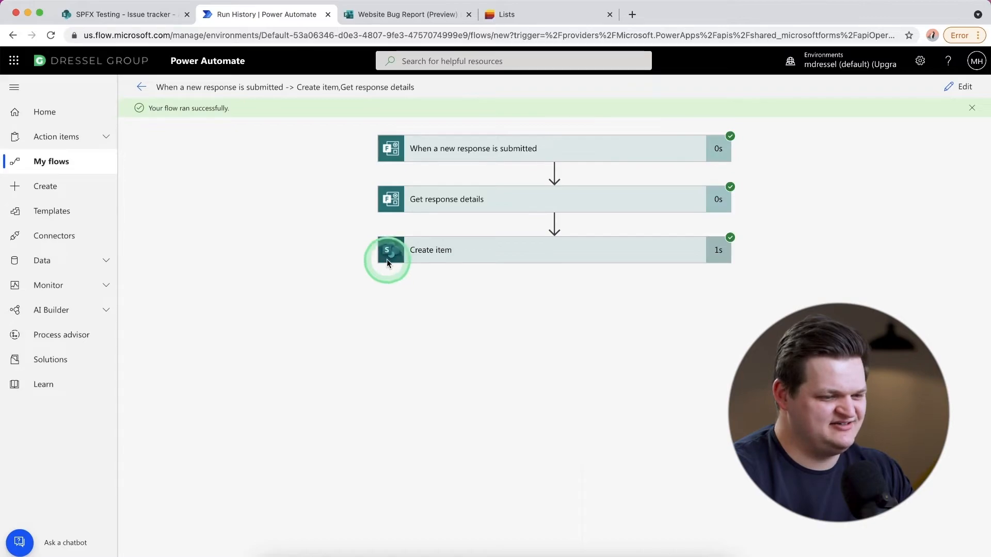
pyautogui.click(565, 158)
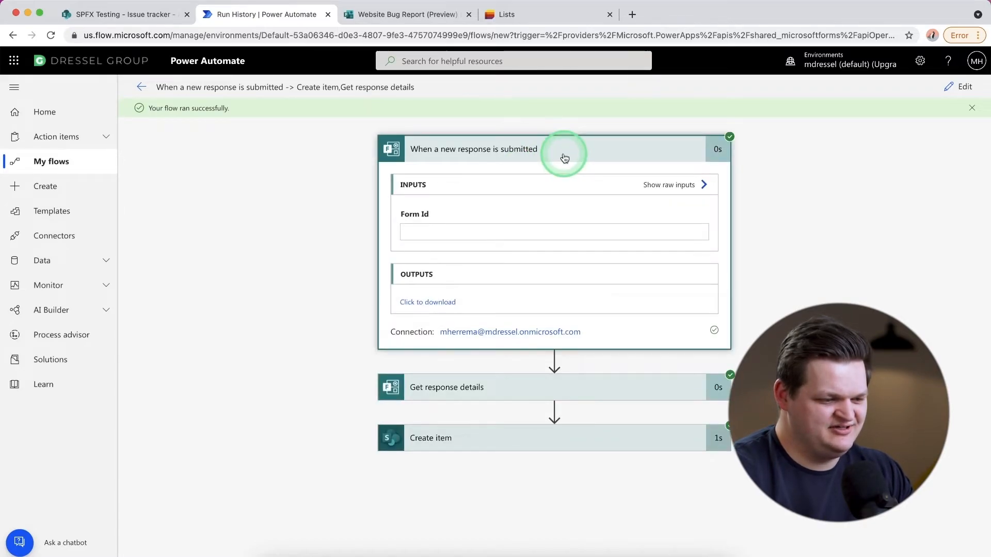
pyautogui.click(520, 149)
pyautogui.click(516, 197)
pyautogui.scroll(-3, 527, 271)
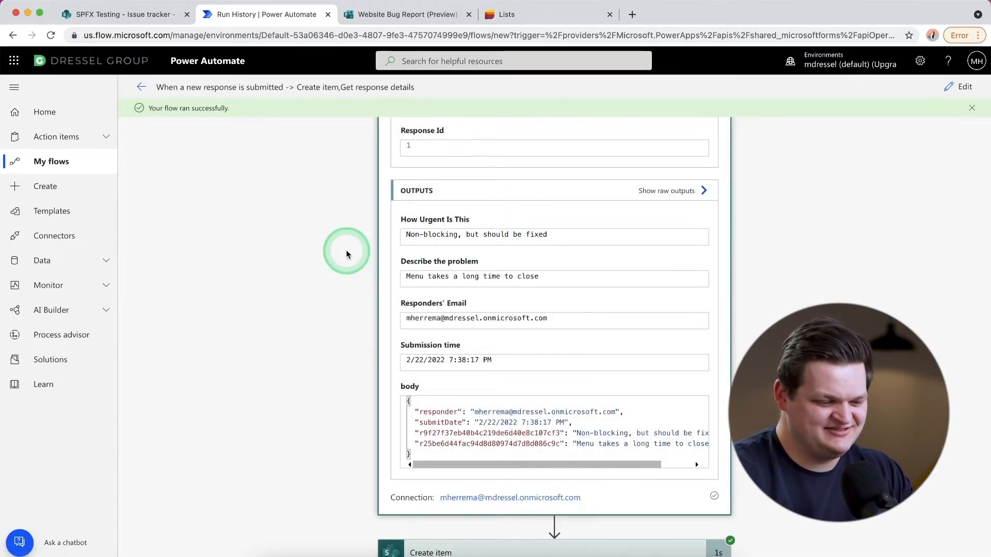
pyautogui.scroll(5, 460, 248)
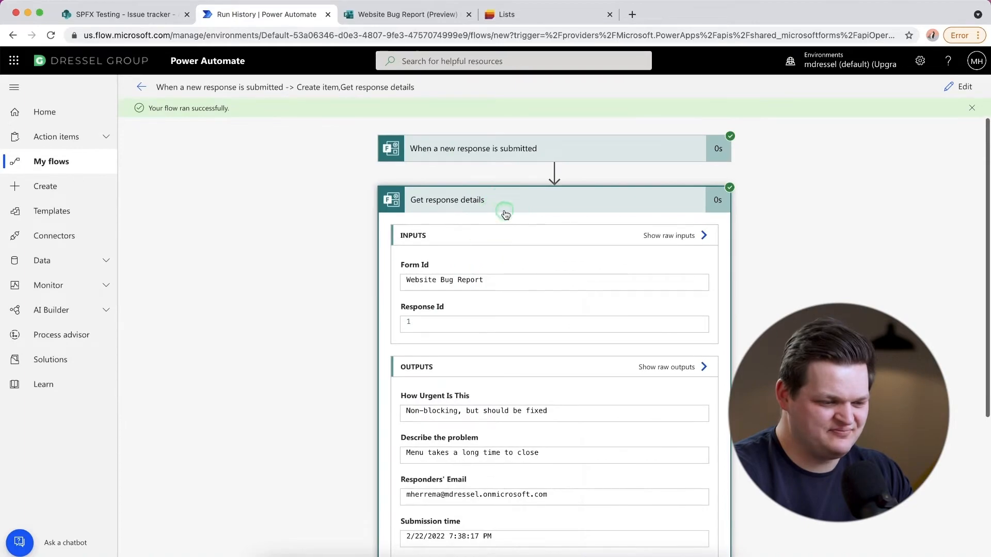
pyautogui.click(504, 212)
# - Examine the values the test run passed to the SharePoint Create item action
pyautogui.click(505, 251)
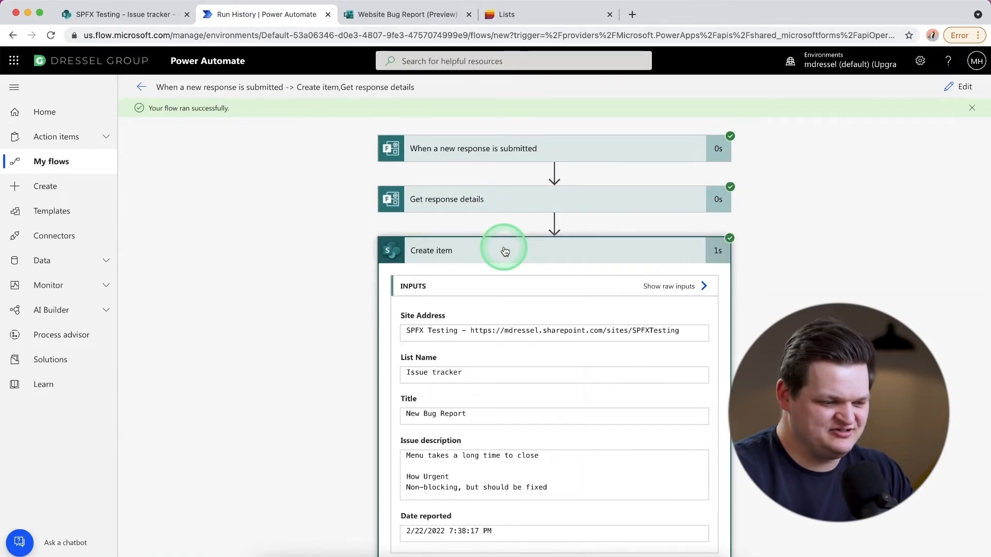
pyautogui.scroll(-3, 505, 279)
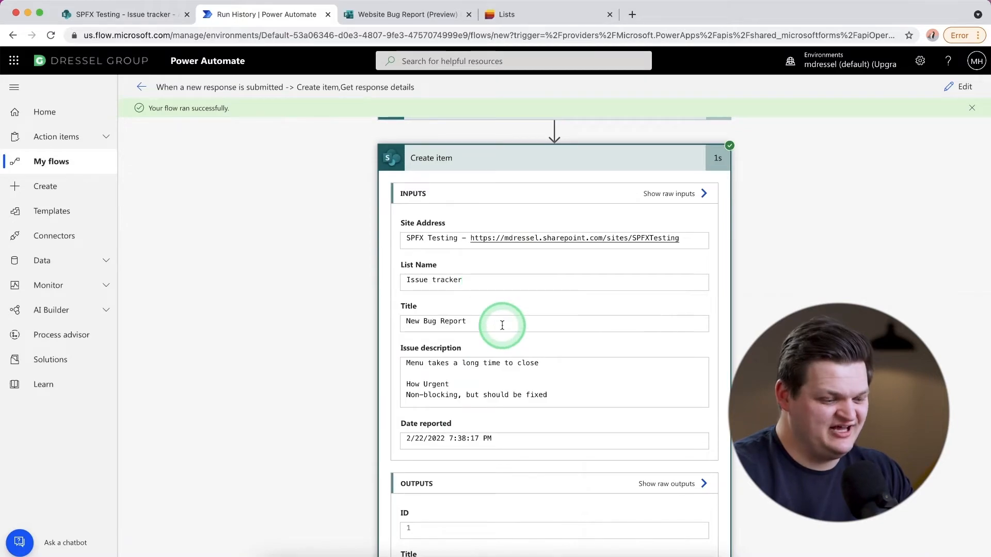
pyautogui.scroll(2, 716, 333)
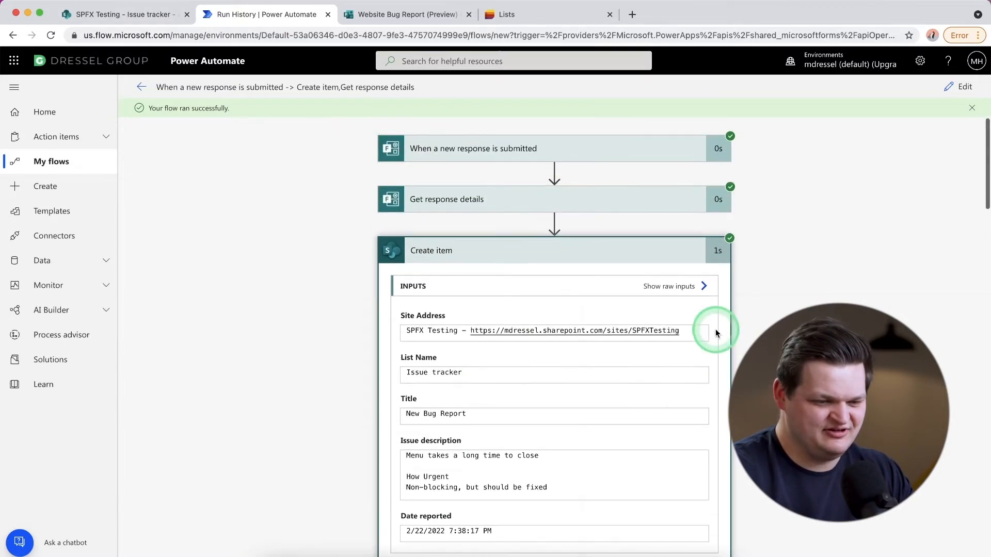
# - Switch to the SharePoint Issue tracker list, refresh it, and retitle the New Bug Report item as Menu close time
pyautogui.click(129, 16)
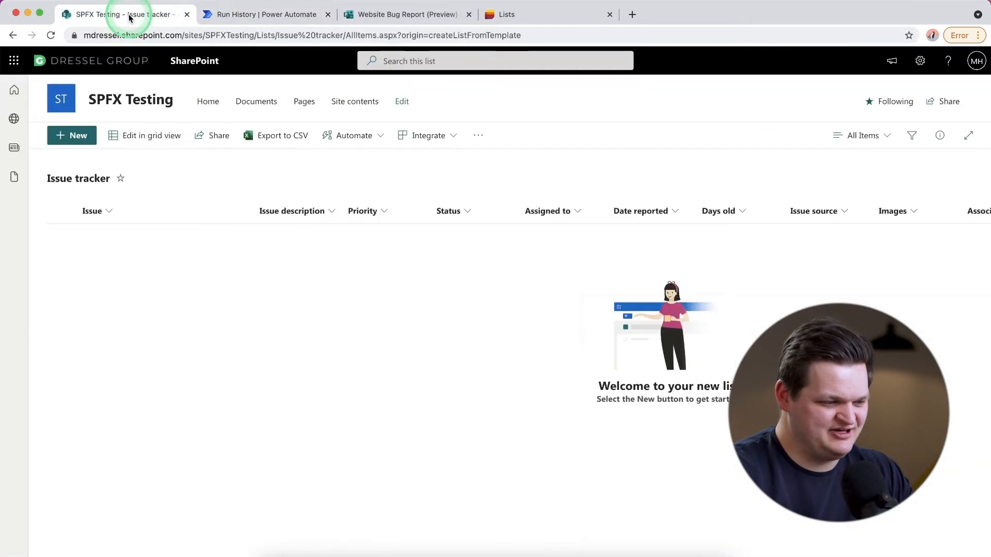
pyautogui.click(51, 35)
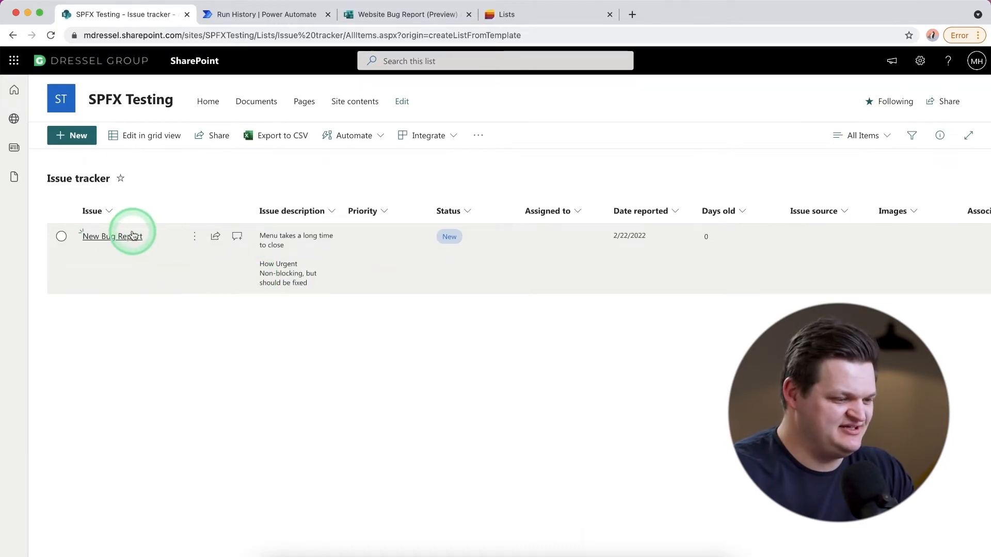
pyautogui.click(61, 239)
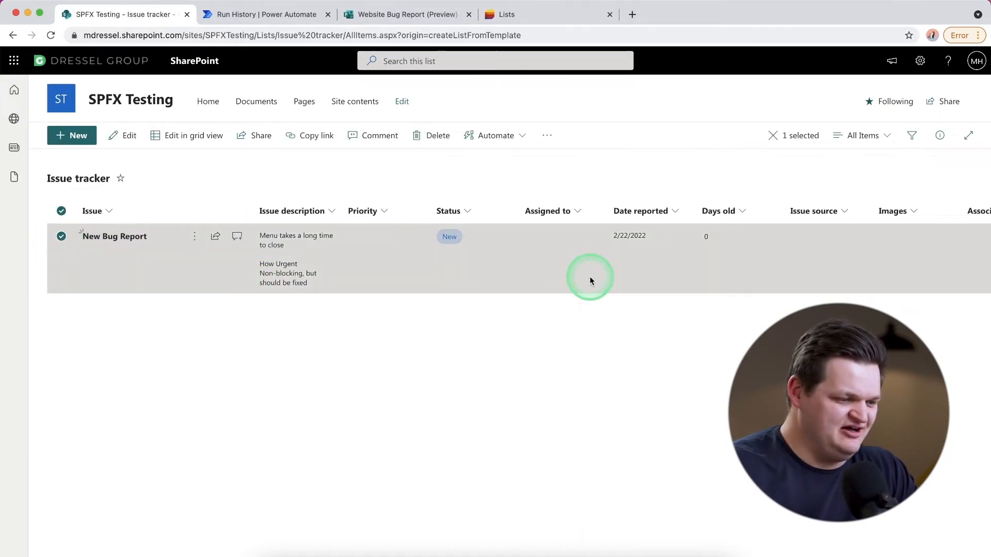
pyautogui.click(195, 239)
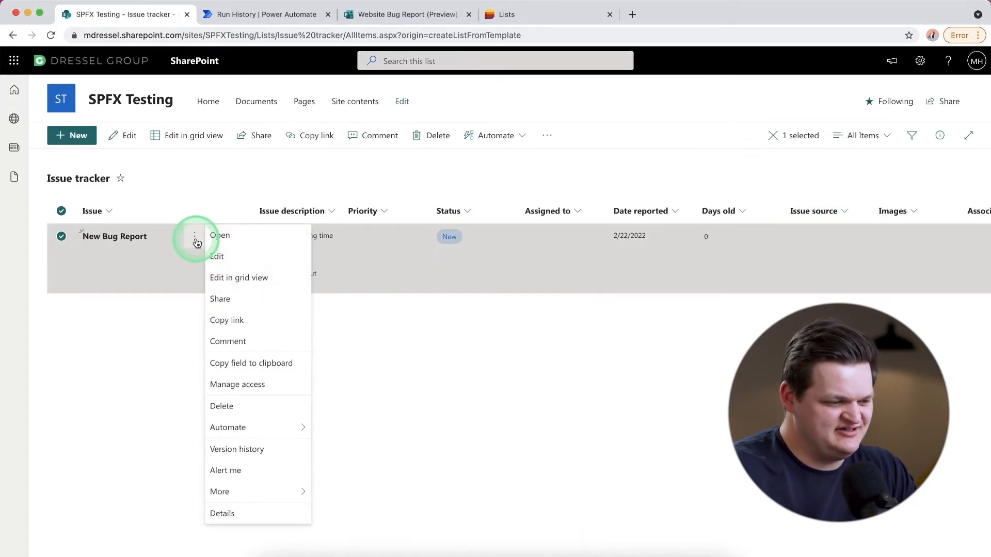
pyautogui.click(217, 257)
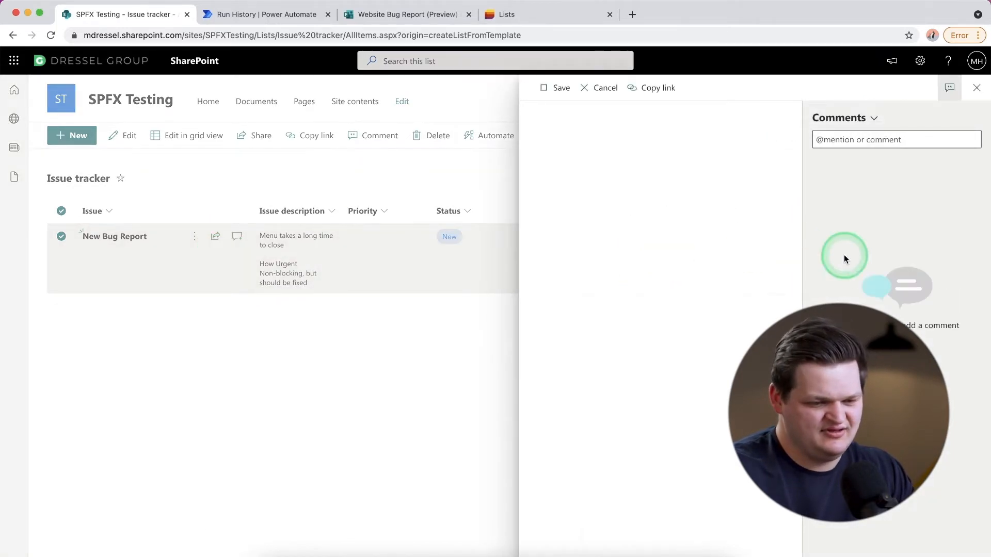
pyautogui.click(577, 167)
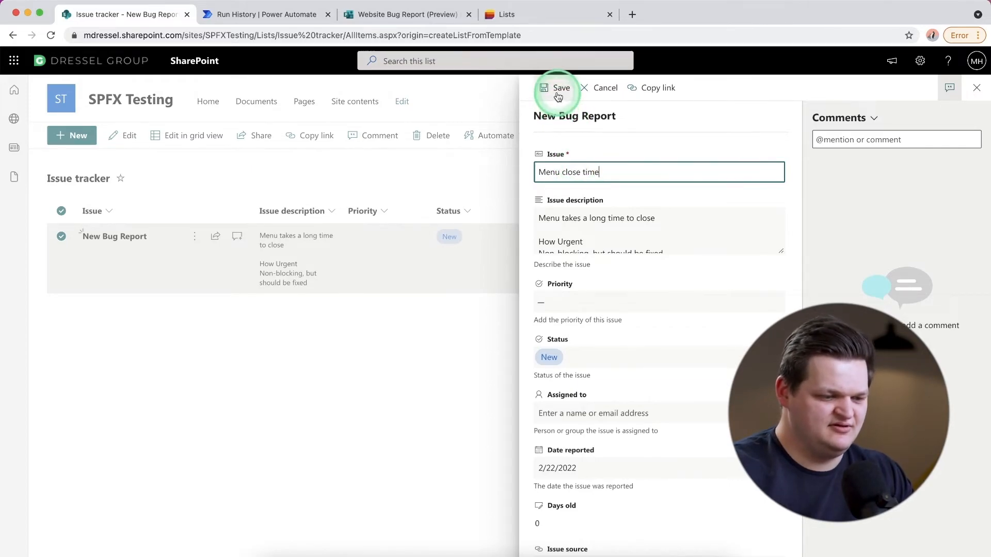
# - Assign the Menu close time issue to the matching directory person and save the item
pyautogui.scroll(-2, 637, 336)
pyautogui.scroll(-4, 637, 341)
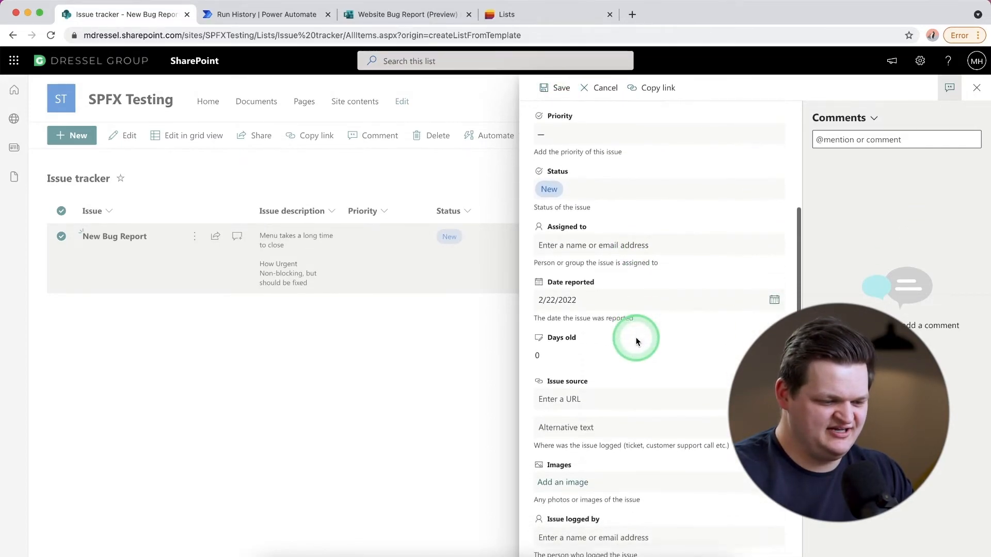
pyautogui.scroll(3, 637, 341)
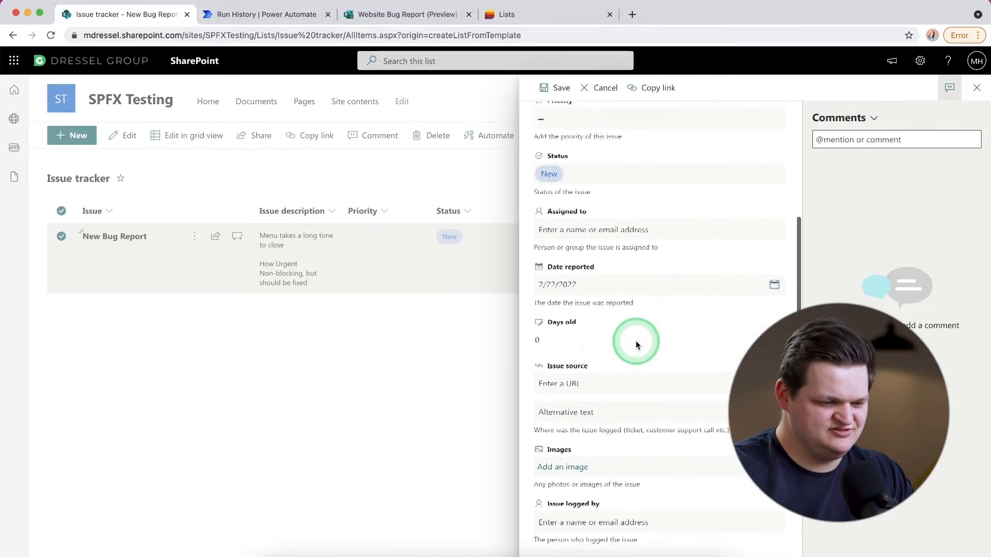
pyautogui.click(615, 287)
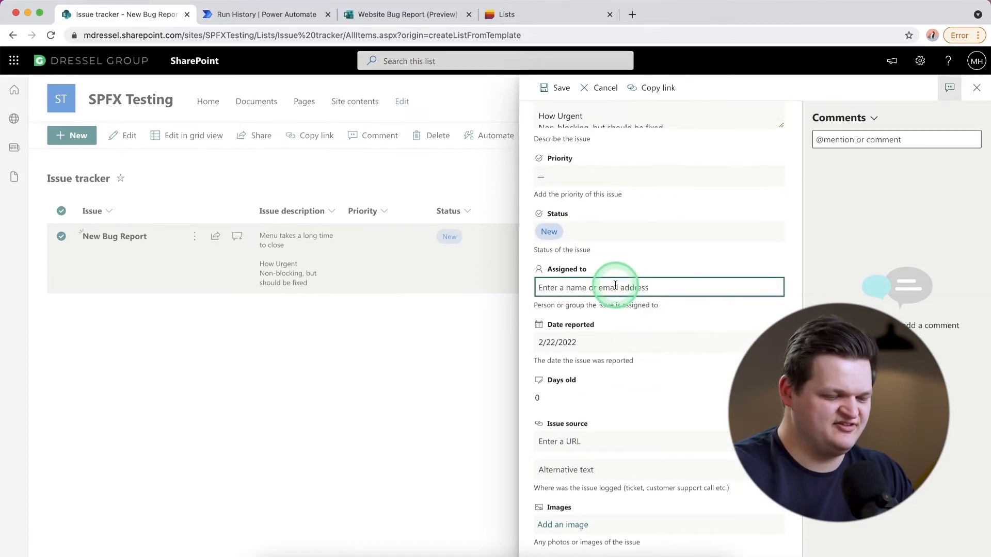
pyautogui.write('mitch')
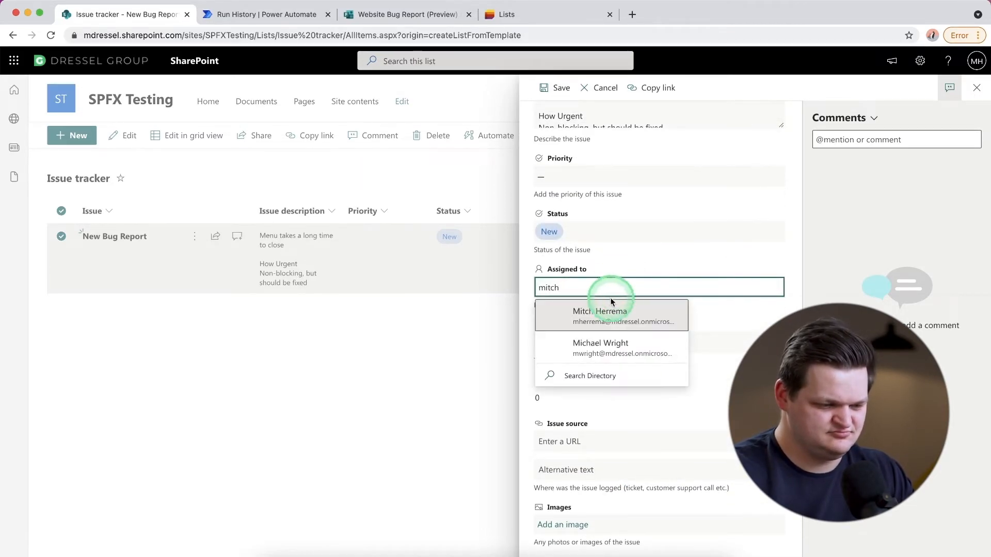
pyautogui.click(600, 321)
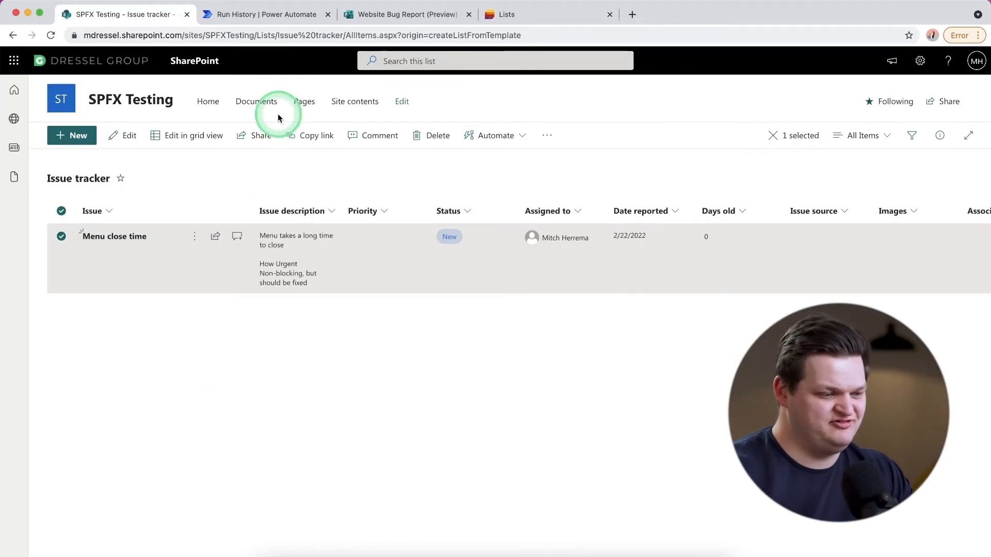
pyautogui.click(264, 15)
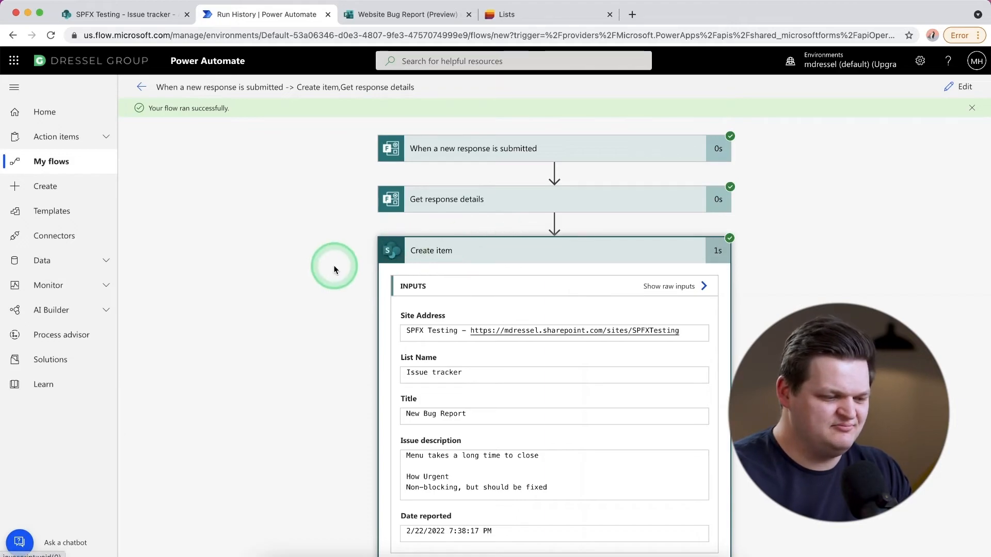
pyautogui.click(118, 16)
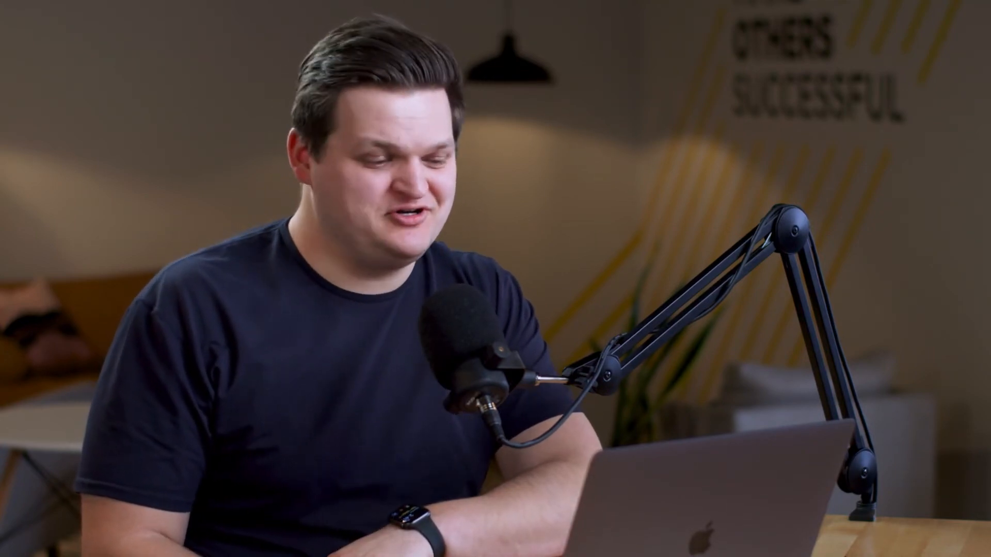
pyautogui.click(311, 293)
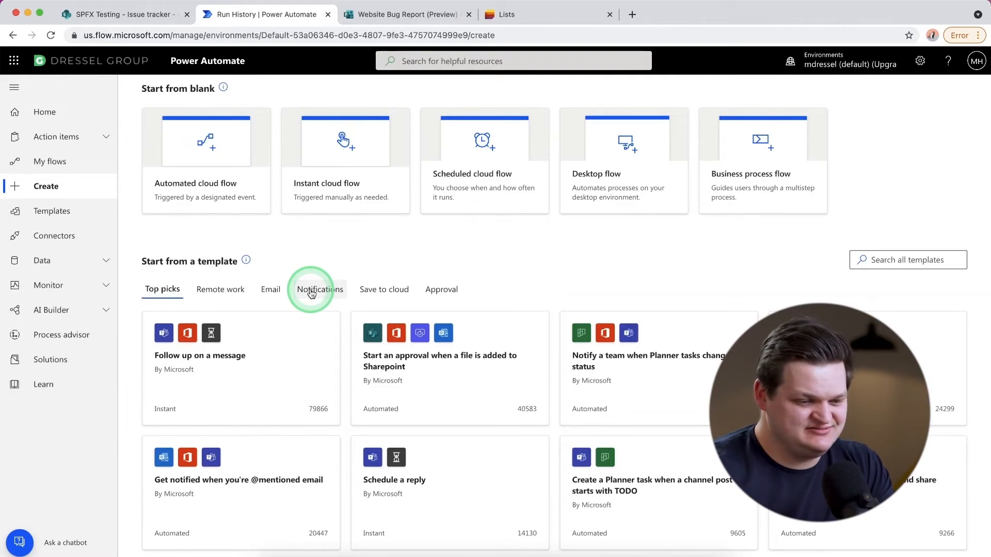
# - Browse the available triggers for a new automated cloud flow in Power Automate, and close the dialog without creating a flow
pyautogui.scroll(1, 212, 221)
pyautogui.click(202, 219)
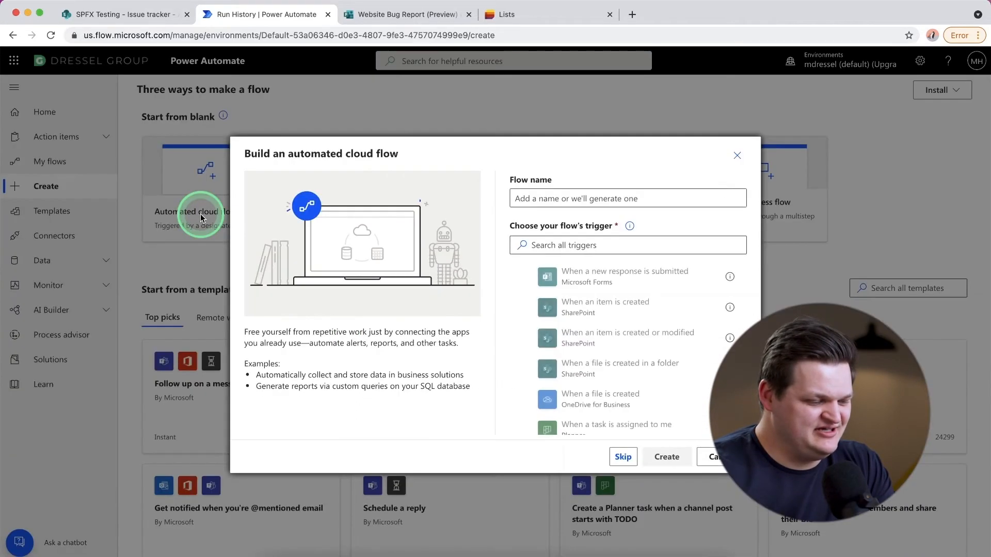
pyautogui.click(658, 354)
pyautogui.scroll(-5, 658, 354)
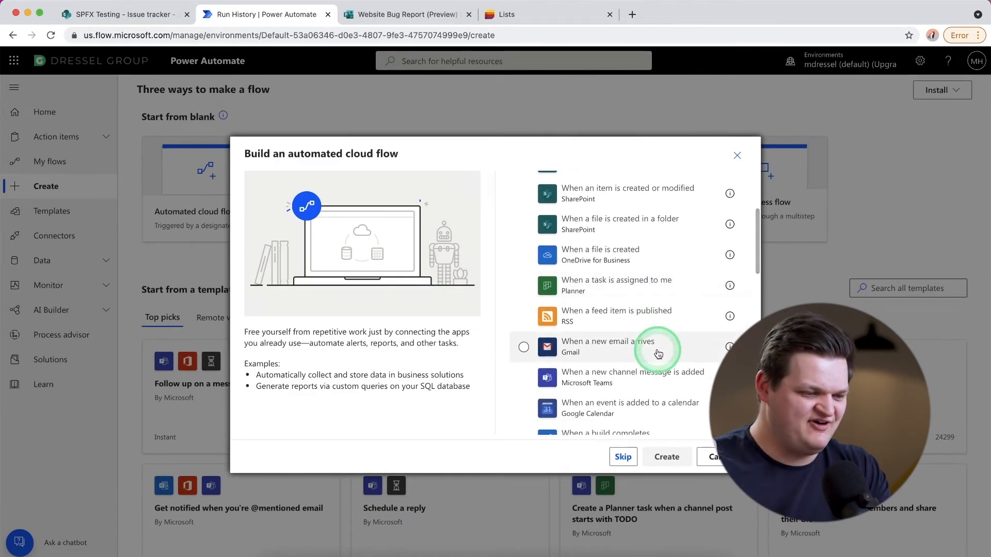
pyautogui.scroll(-3, 658, 354)
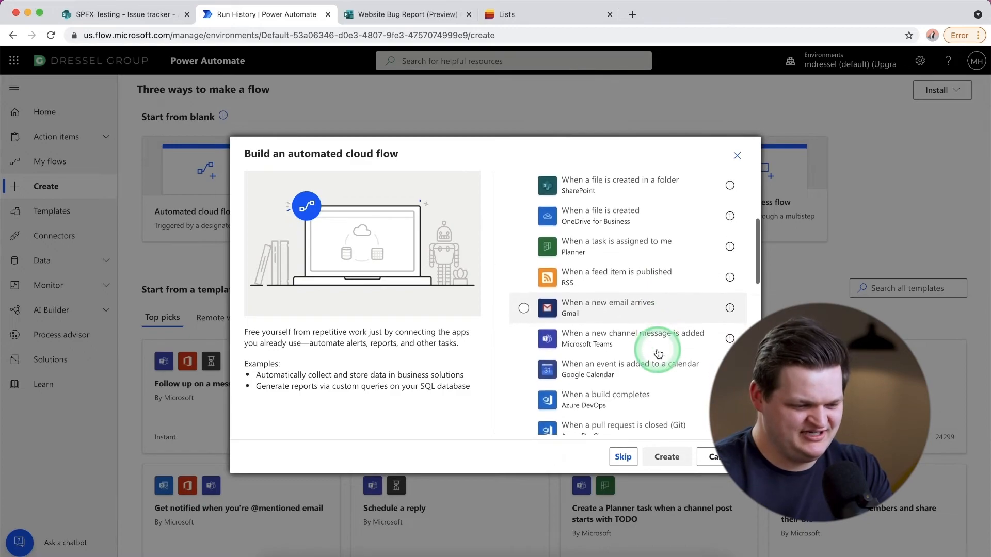
pyautogui.scroll(-4, 658, 354)
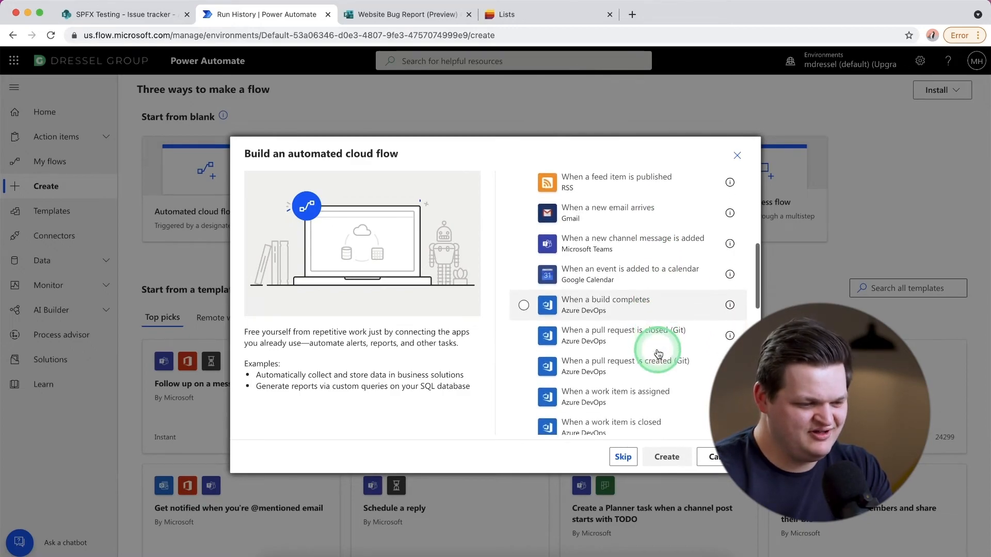
pyautogui.scroll(-9, 658, 353)
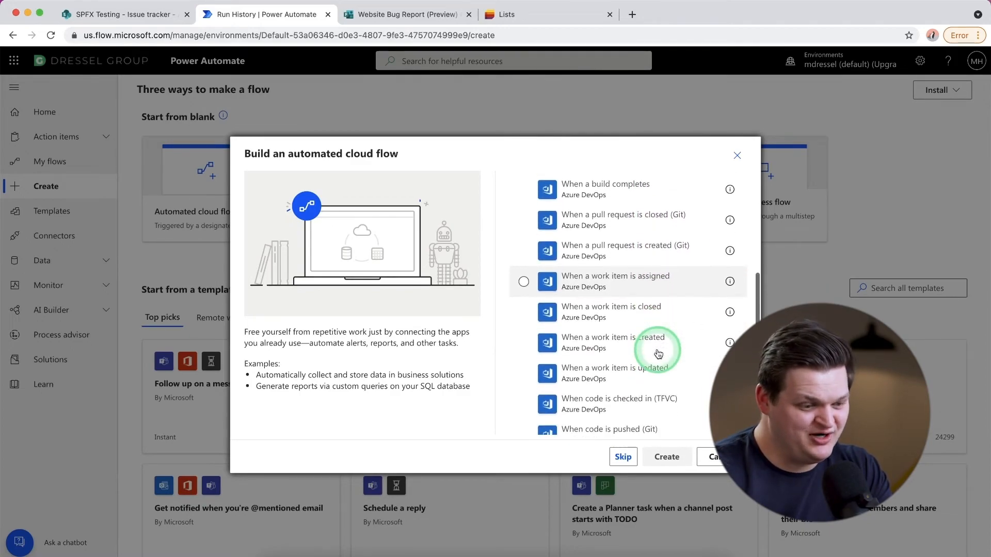
pyautogui.scroll(-5, 657, 353)
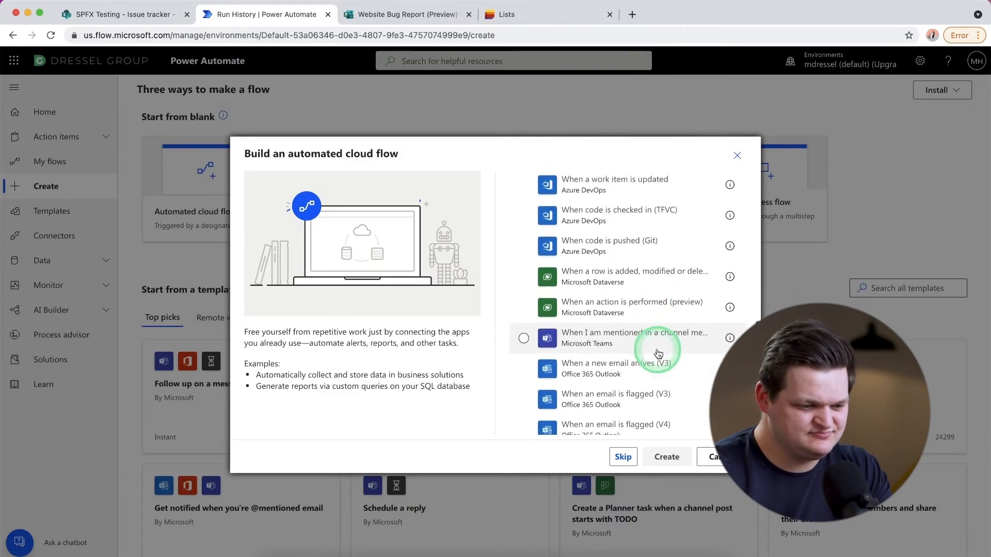
pyautogui.scroll(-4, 658, 354)
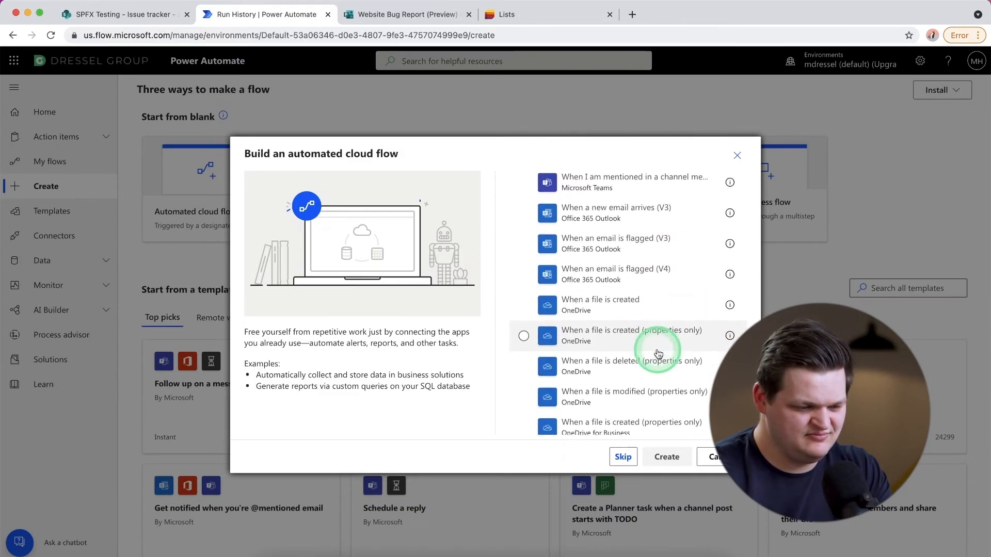
pyautogui.scroll(14, 658, 354)
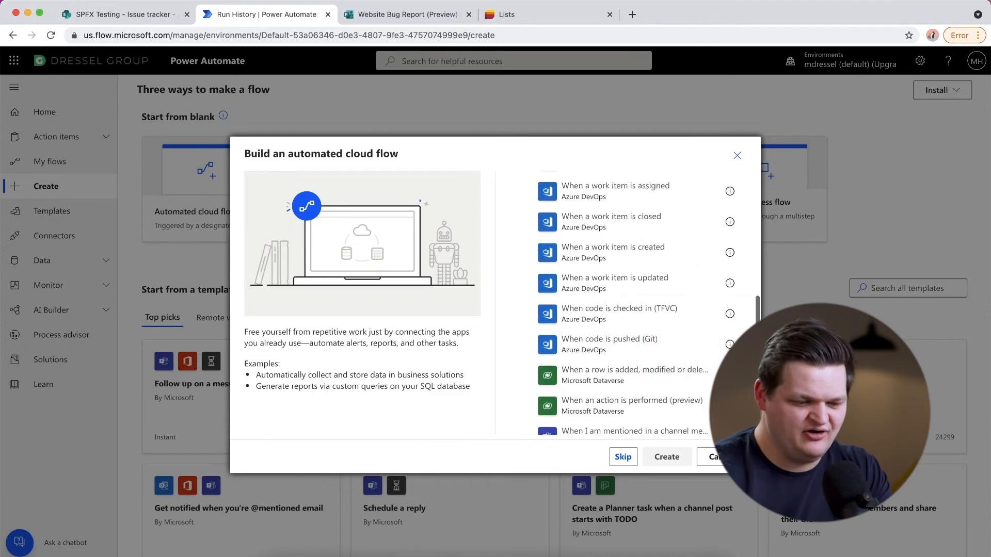
pyautogui.click(726, 457)
# - Browse the top-pick flow templates and show the Remote work template category
pyautogui.scroll(-3, 591, 425)
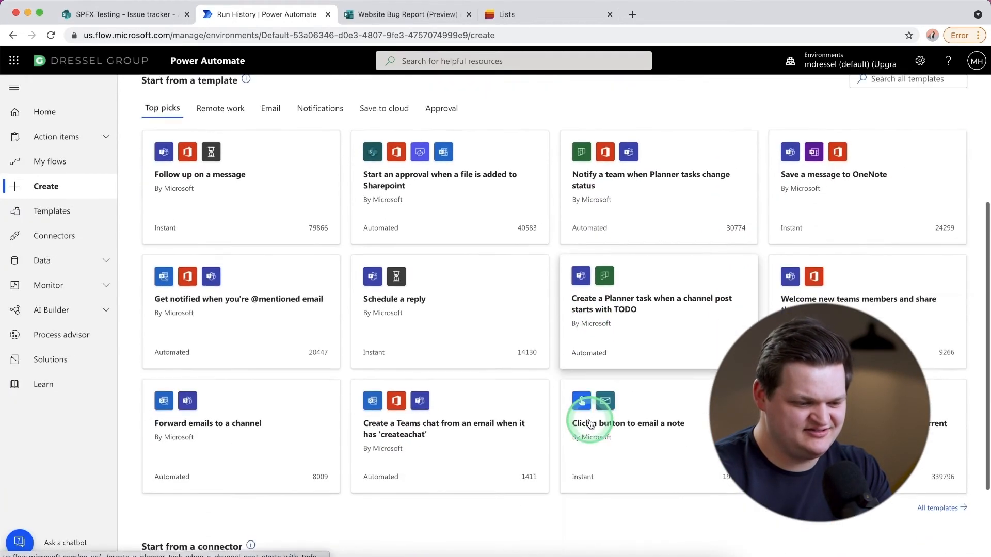
pyautogui.scroll(1, 591, 424)
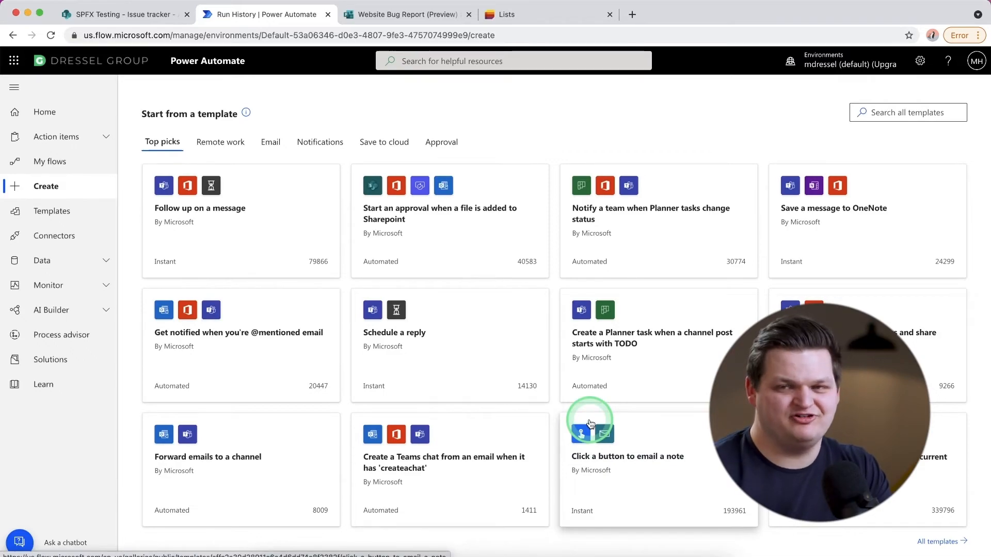
pyautogui.click(224, 149)
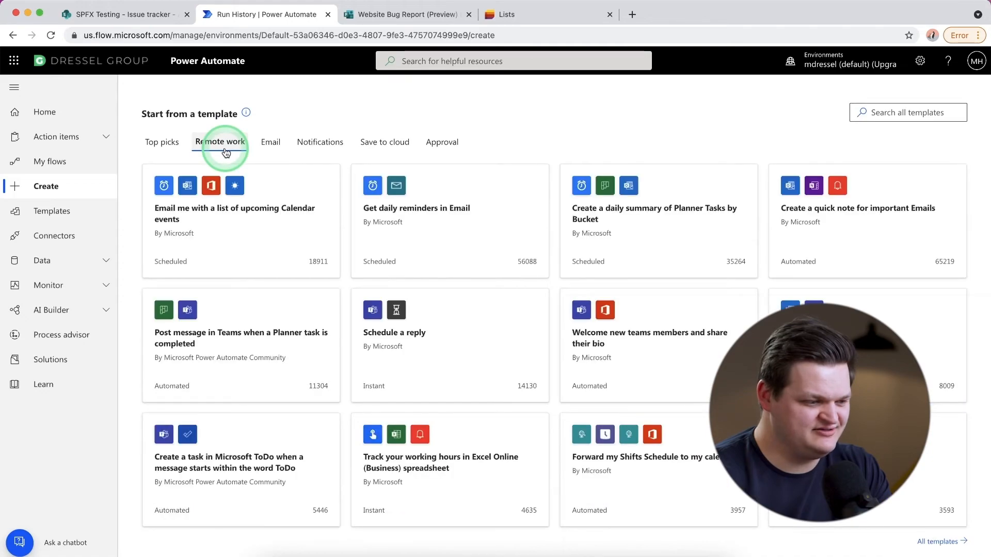